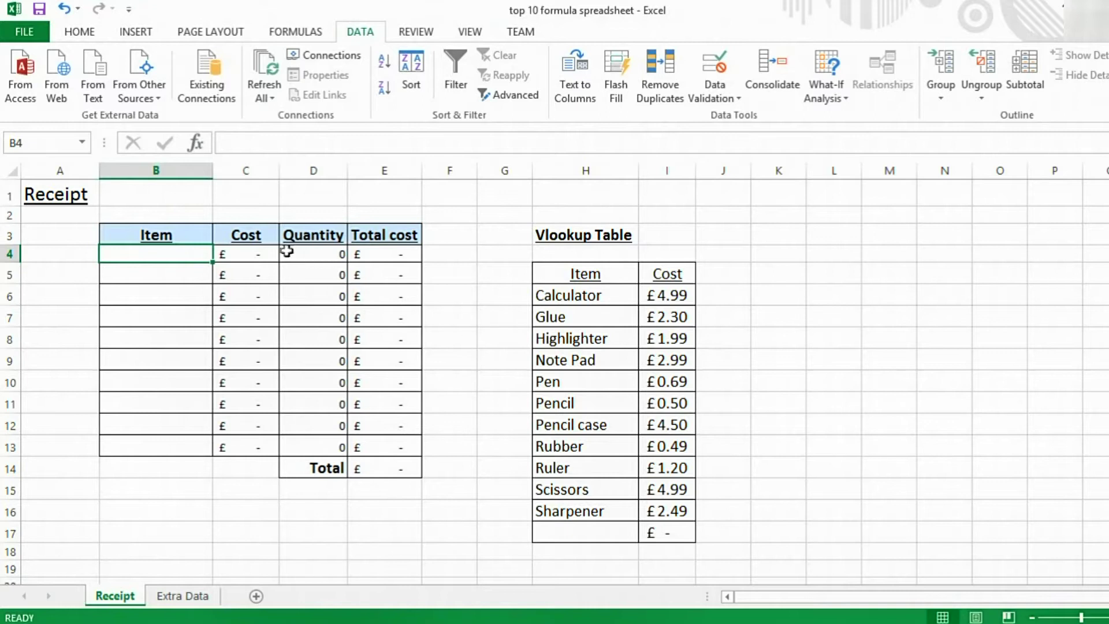
# Inspect the cost formula in C4 and the total formula in E14
pyautogui.click(265, 251)
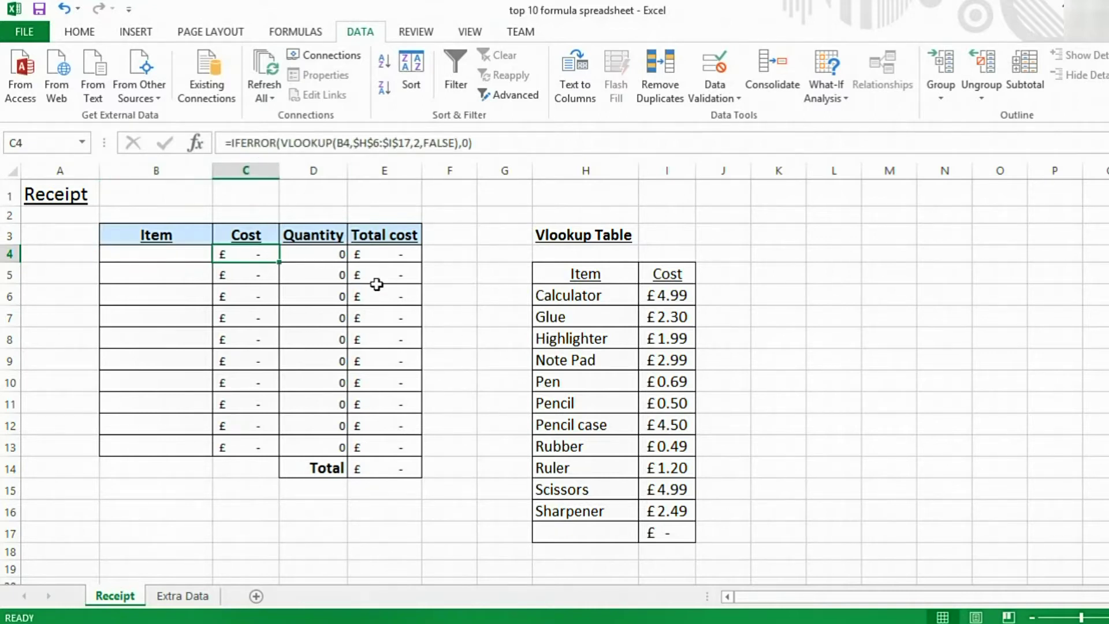
pyautogui.click(373, 479)
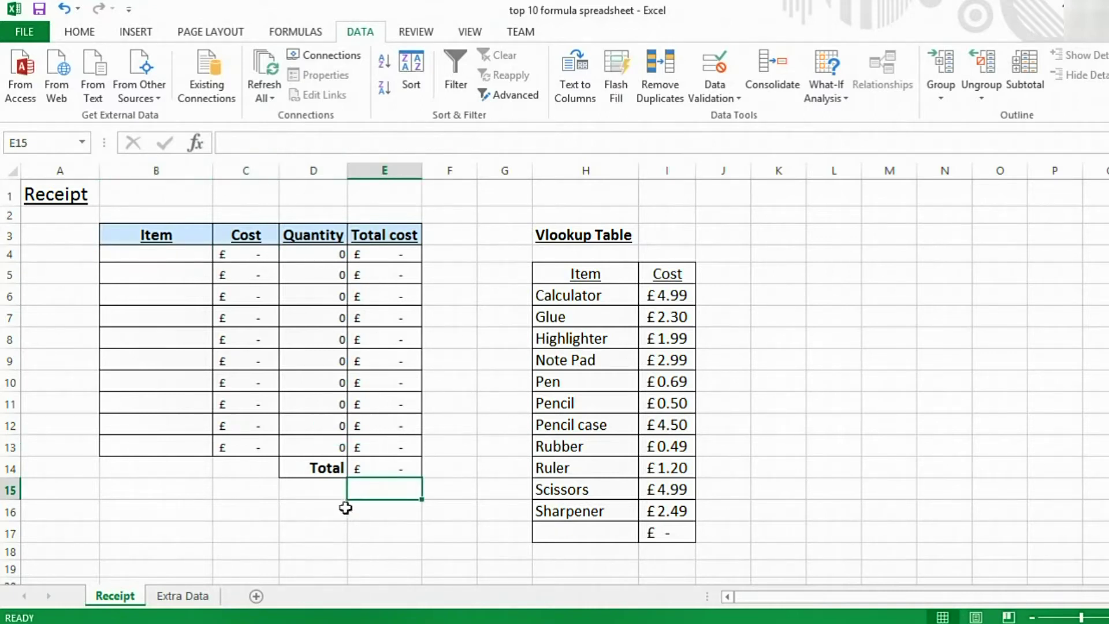
pyautogui.click(366, 468)
# Give cell B4 list data validation with the source 1,2,3
pyautogui.click(136, 254)
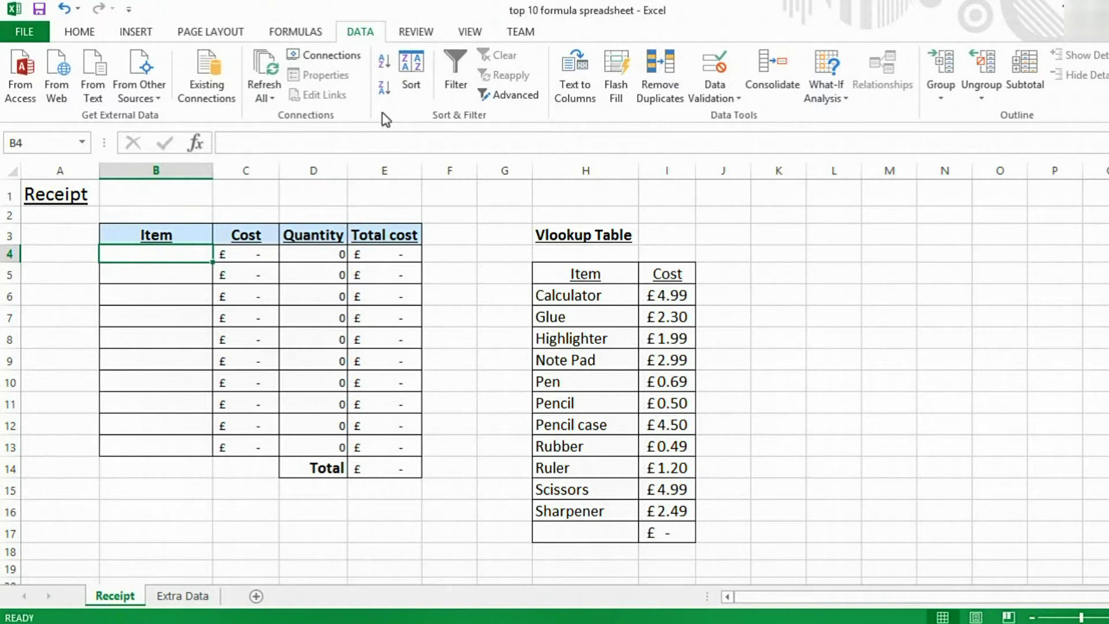
pyautogui.click(727, 64)
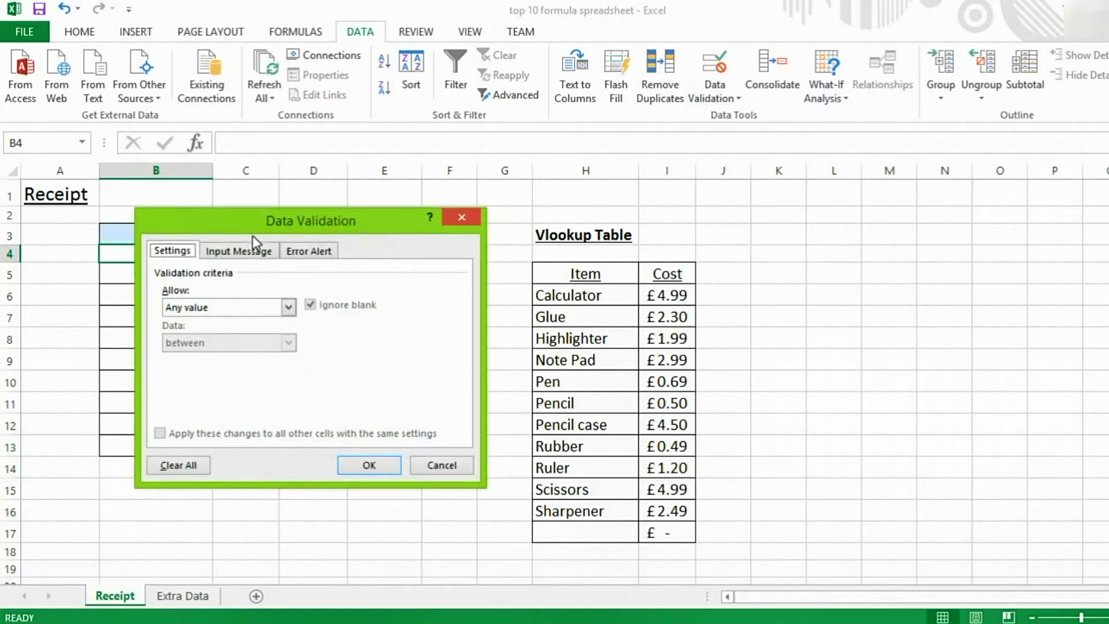
pyautogui.click(287, 307)
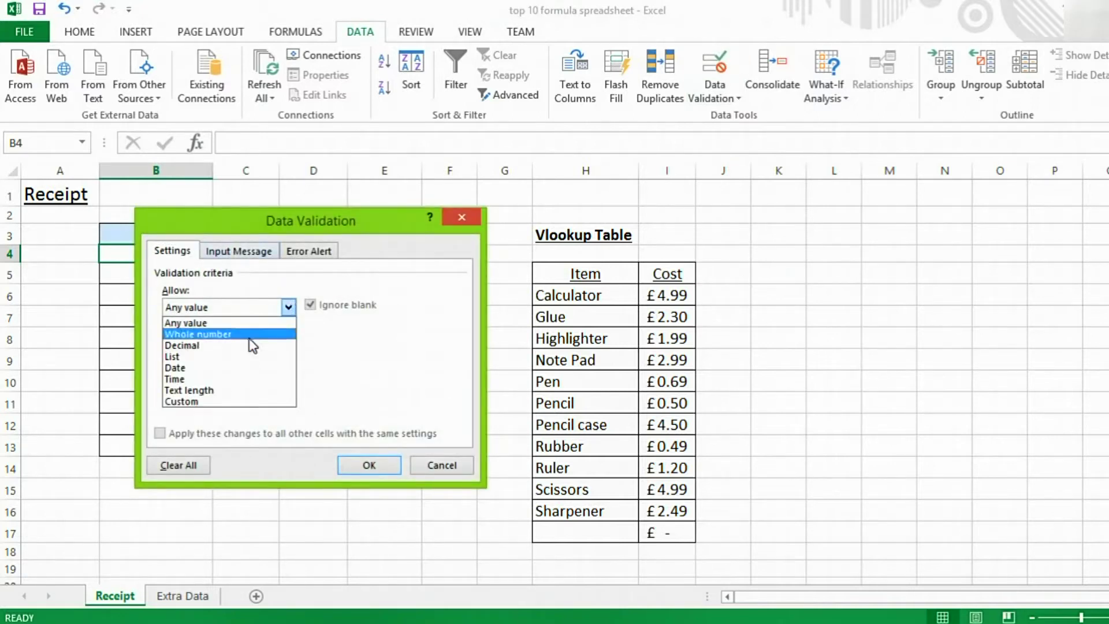
pyautogui.click(217, 357)
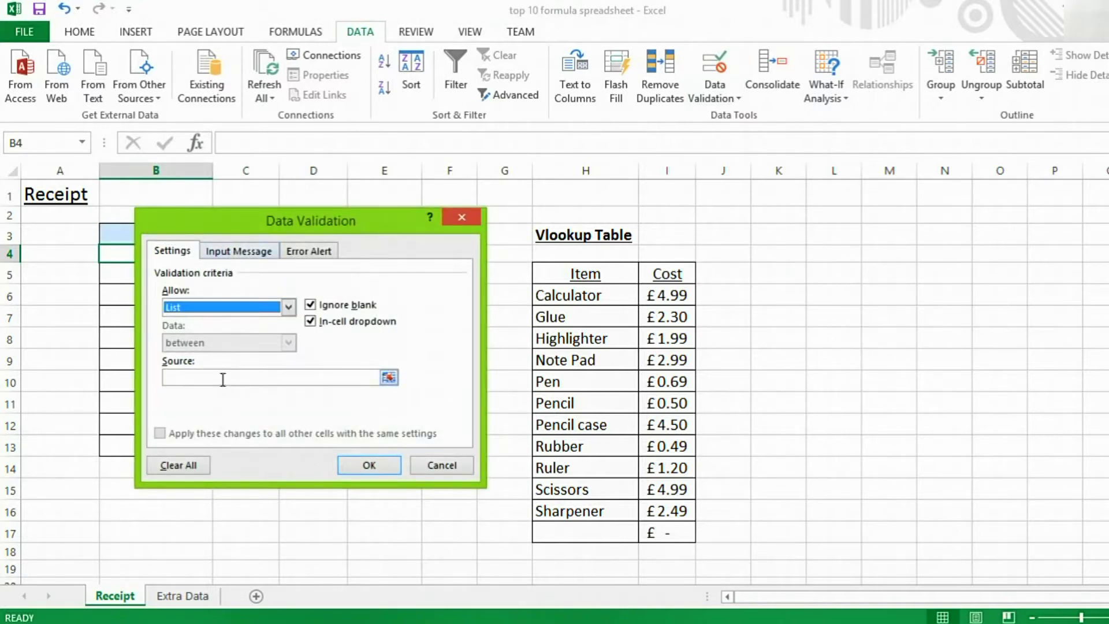
pyautogui.click(223, 377)
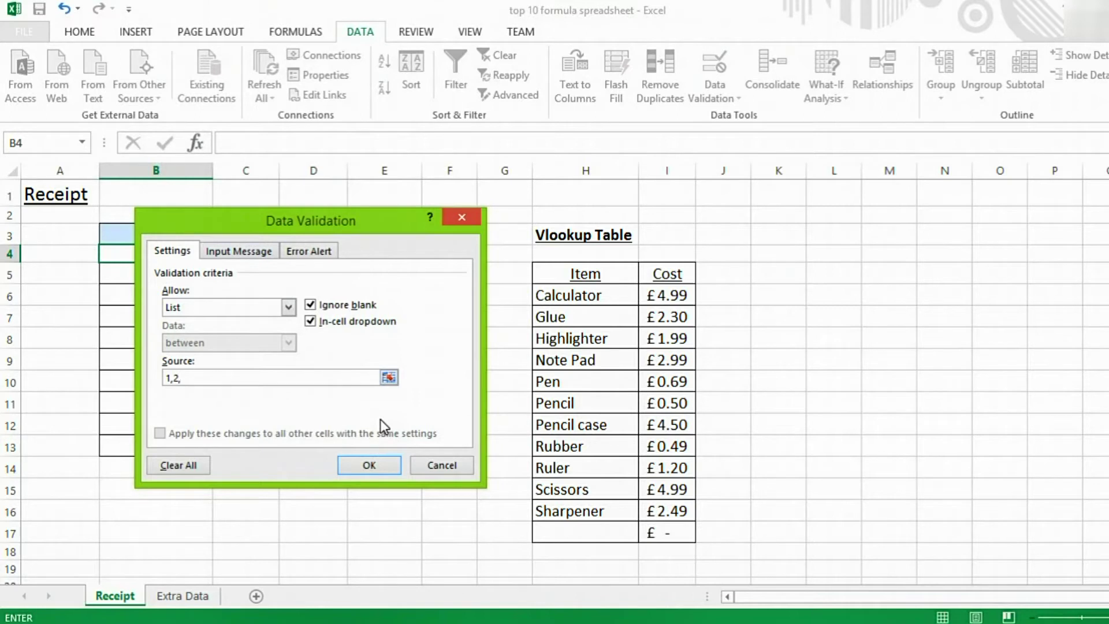
pyautogui.click(370, 465)
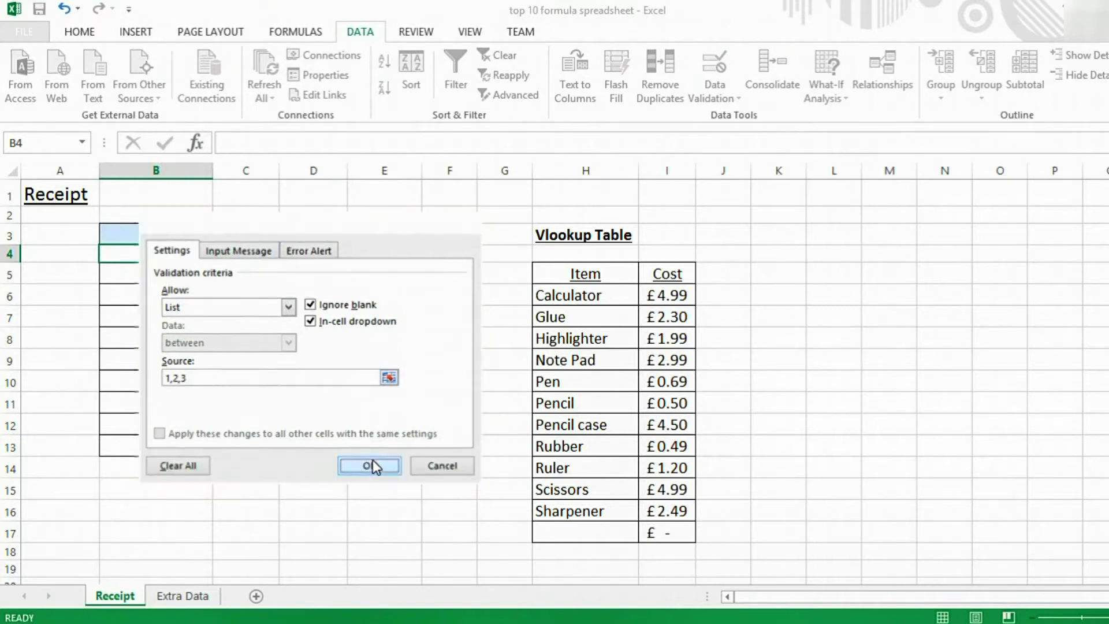
# Pick 2 from B4's drop-down, then try entering 56 and see it rejected
pyautogui.click(220, 254)
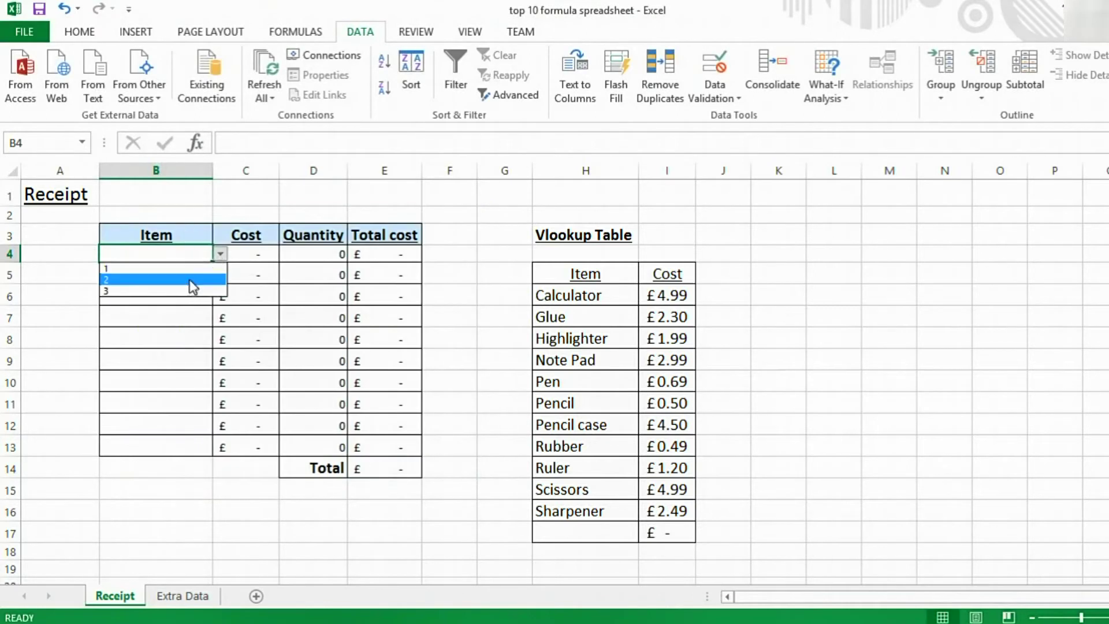
pyautogui.click(191, 288)
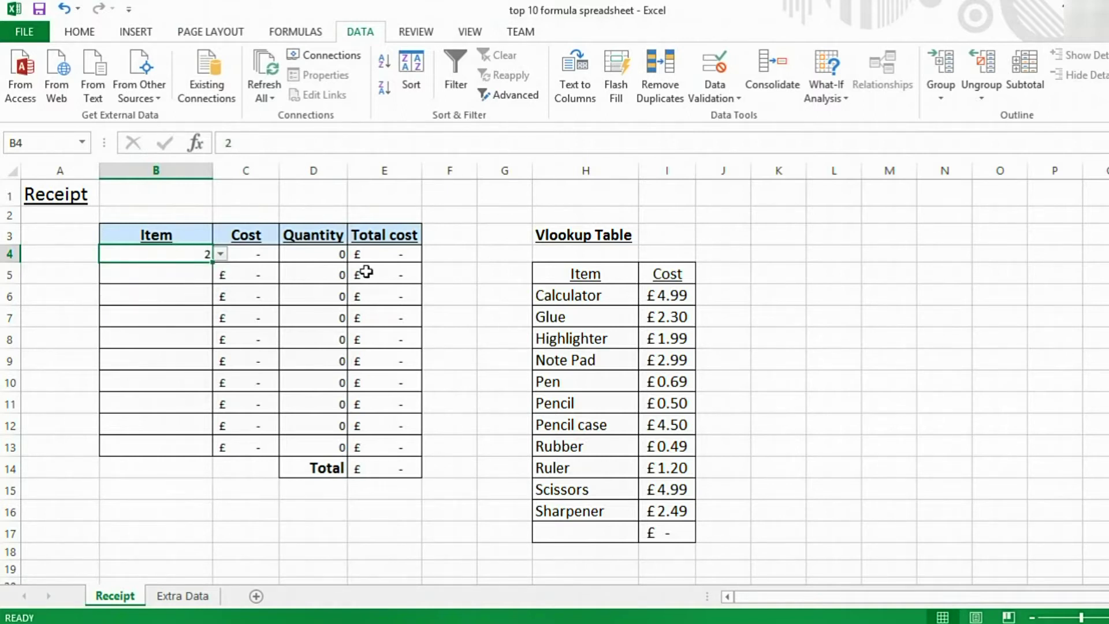
pyautogui.write('56')
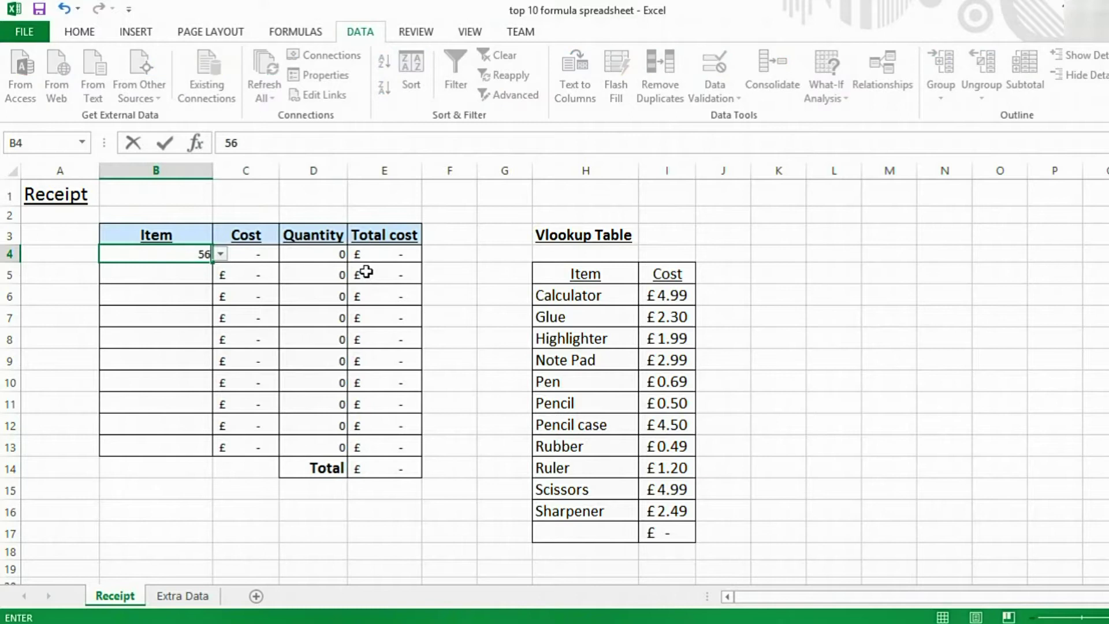
pyautogui.press('Return')
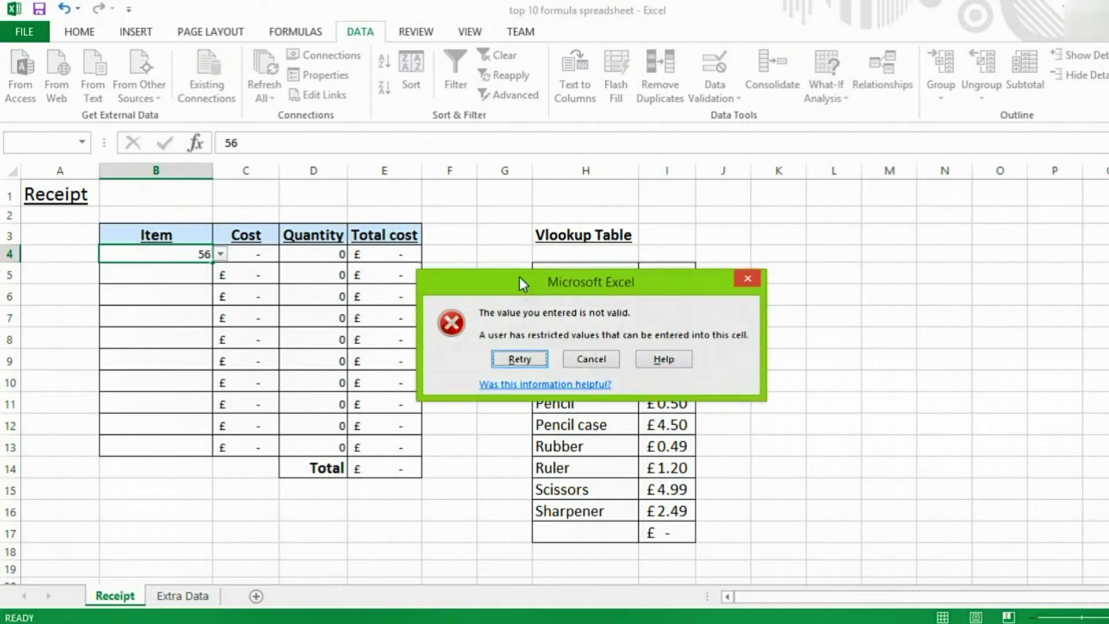
pyautogui.moveTo(519, 276); pyautogui.dragTo(534, 239)
pyautogui.click(535, 322)
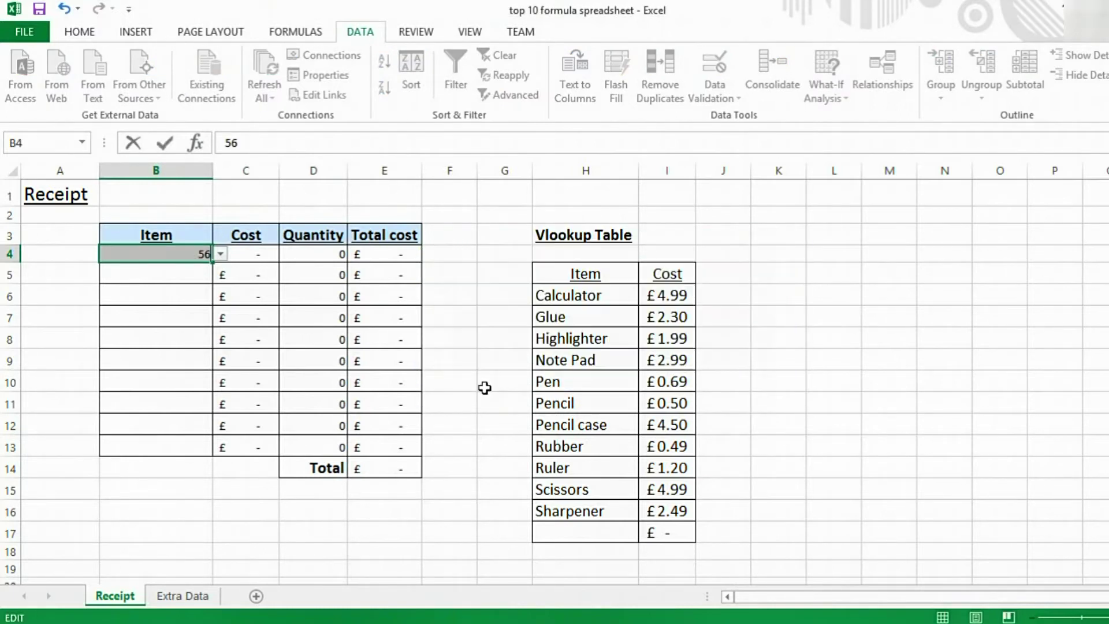
pyautogui.press('Return')
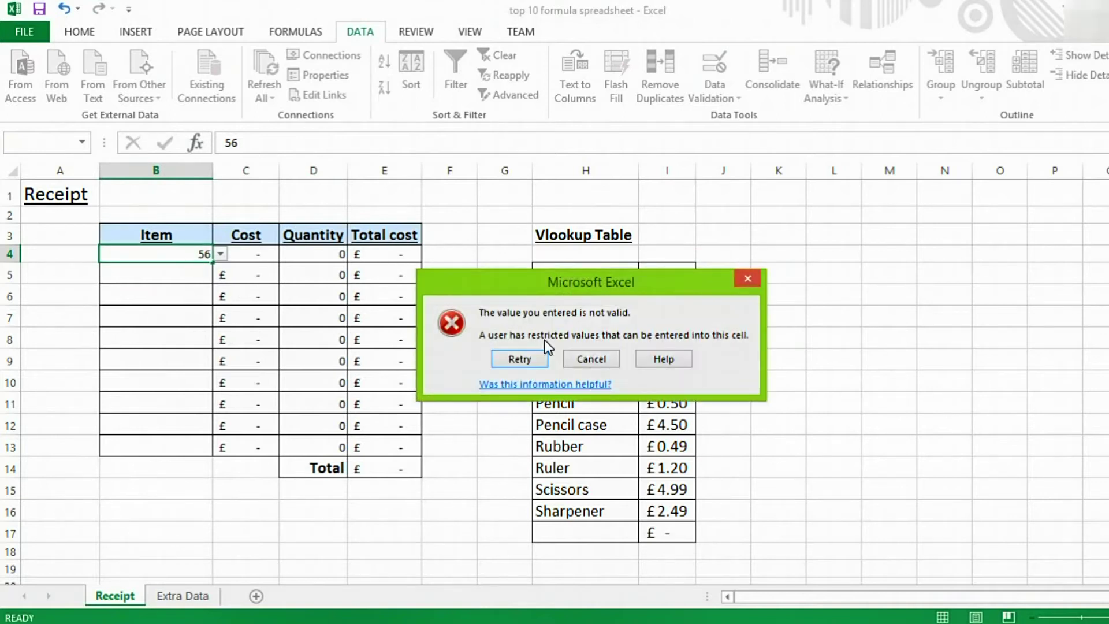
# Retry after the error and enter the valid value 3 in B4
pyautogui.click(545, 358)
pyautogui.write('3')
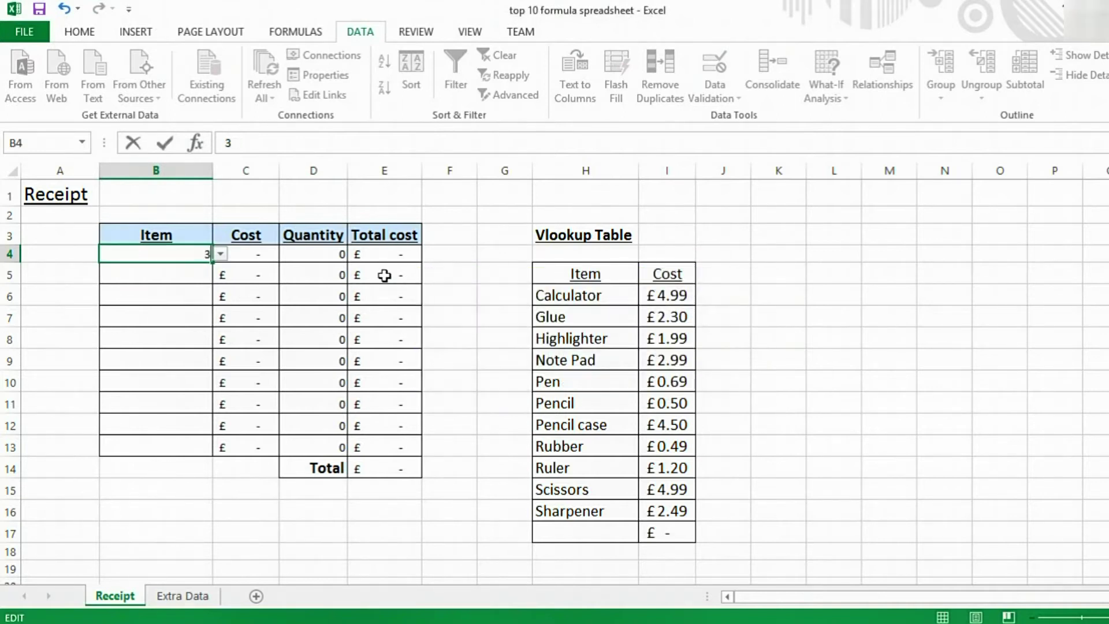
pyautogui.press('Return')
pyautogui.click(196, 253)
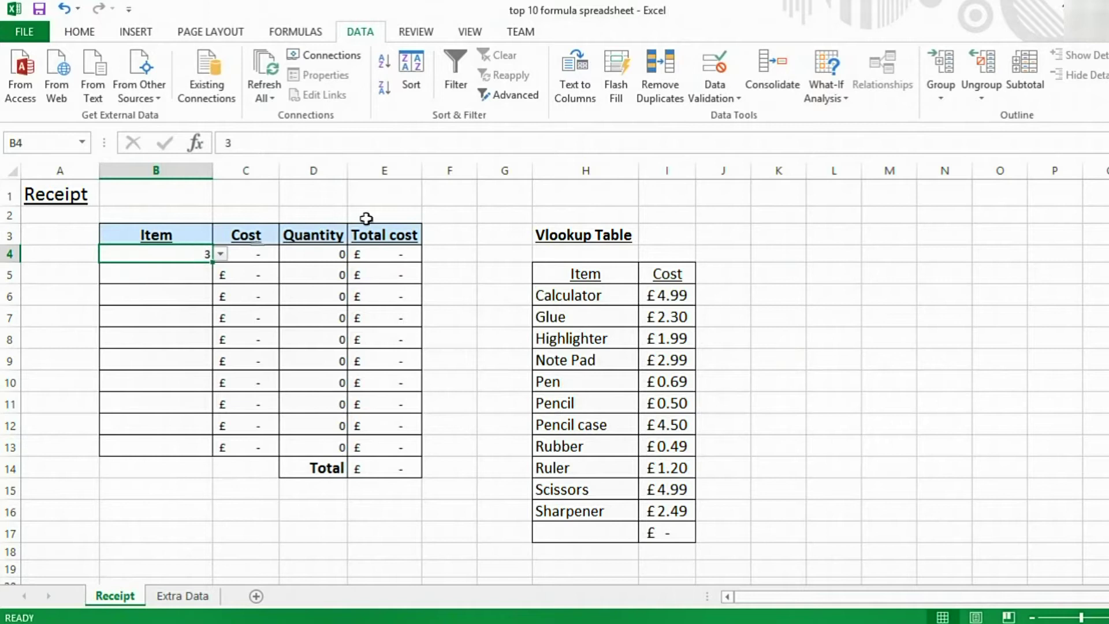
# Set B4's error alert title to 'STOP!' with message 'This value isnt correct!'
pyautogui.click(707, 60)
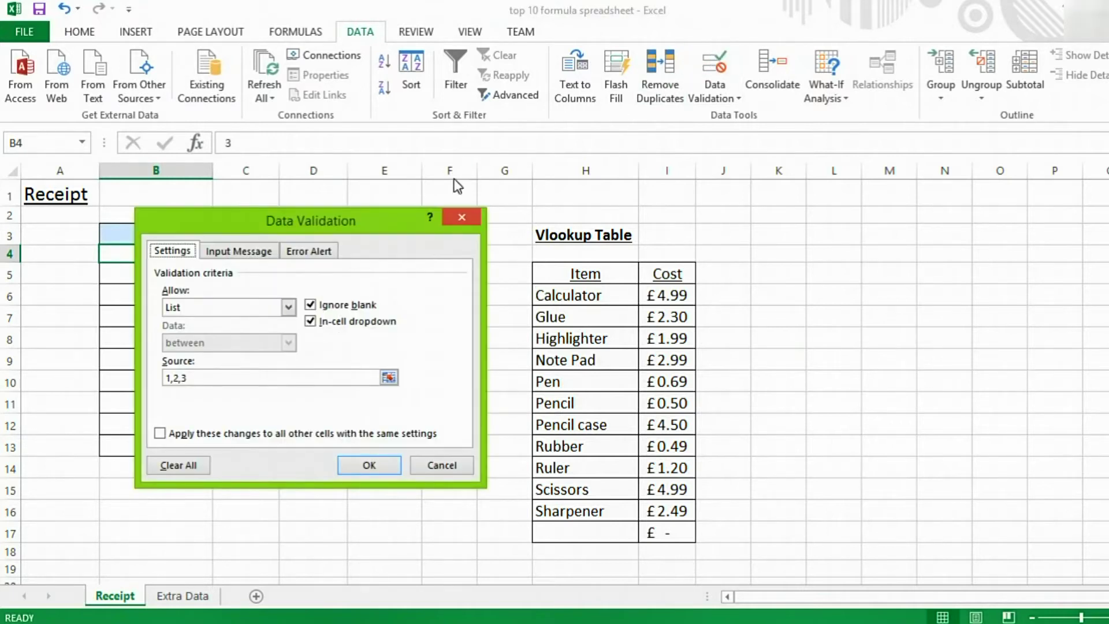
pyautogui.click(328, 249)
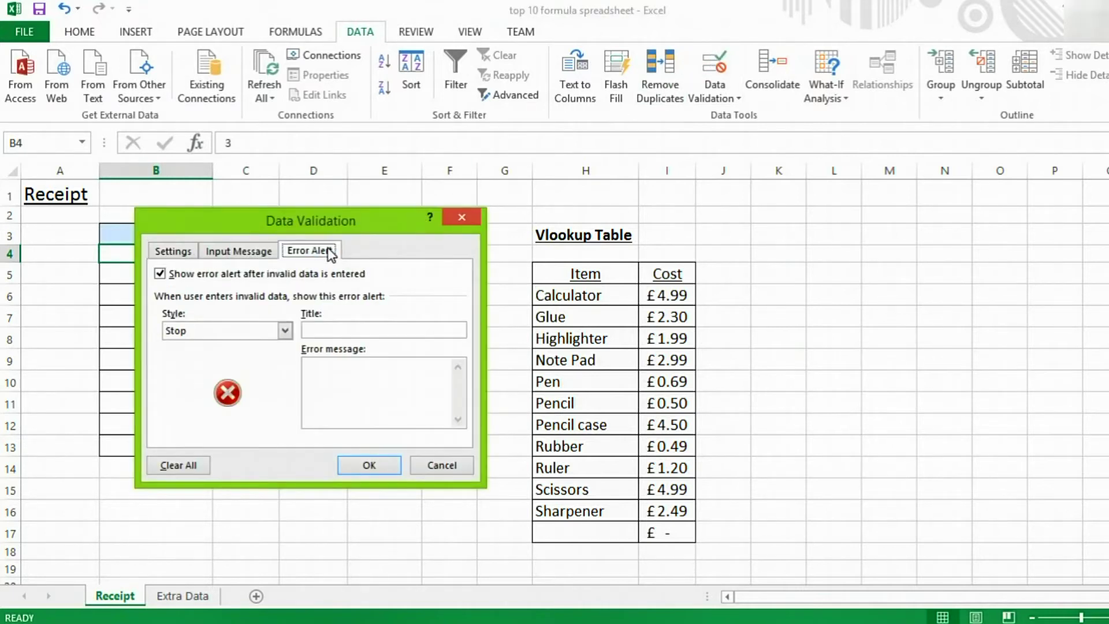
pyautogui.click(316, 331)
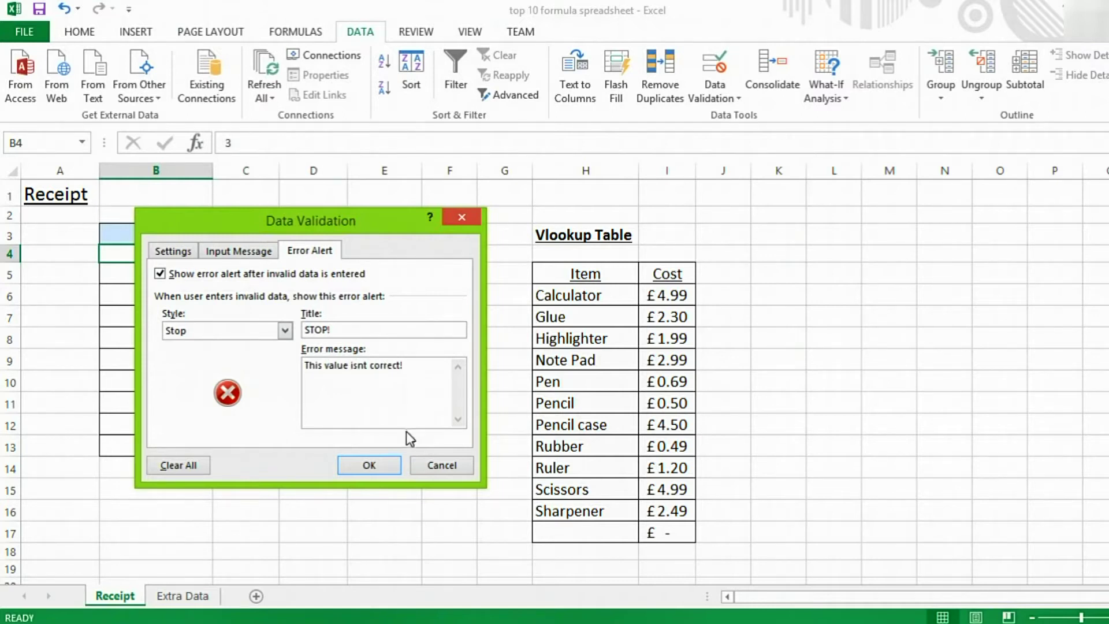
pyautogui.click(388, 461)
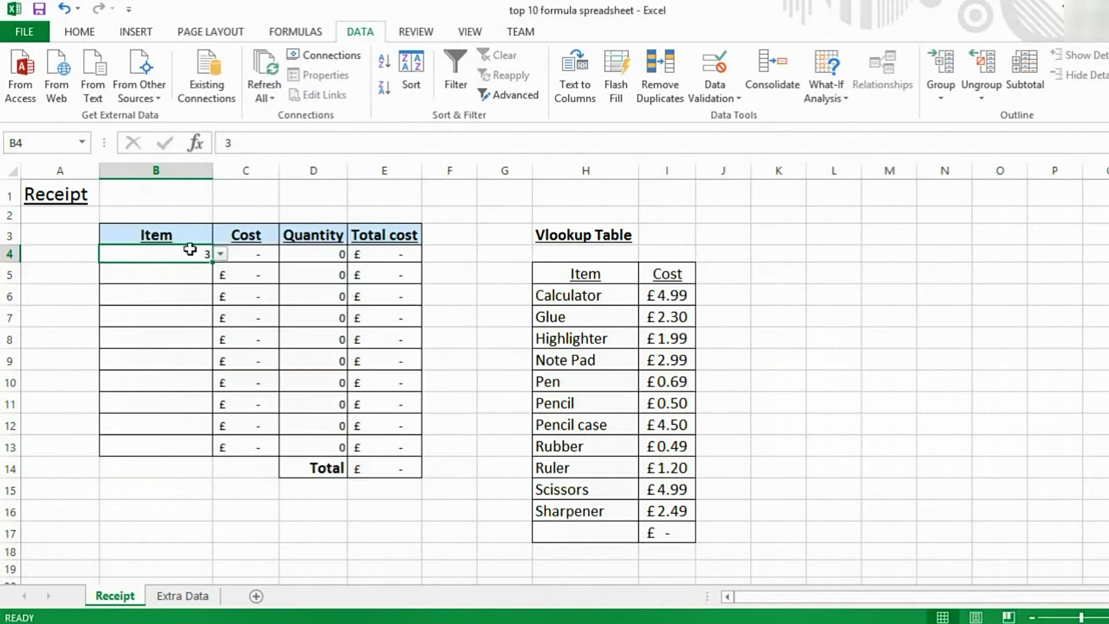
# Test the alert by entering 56, then cancel to keep 3 in B4
pyautogui.write('56')
pyautogui.press('Return')
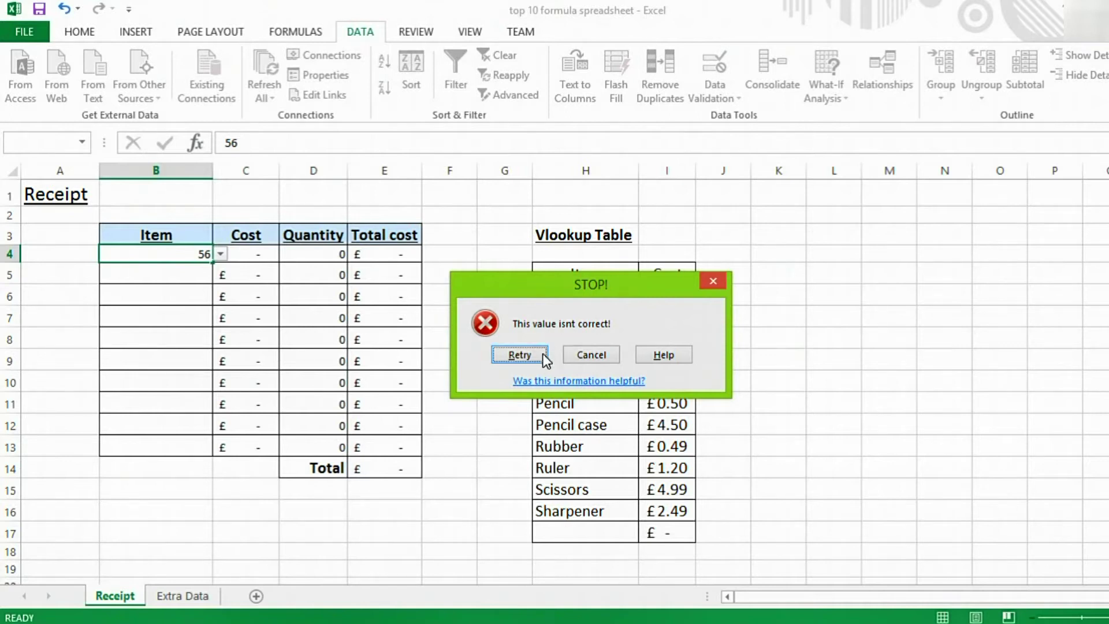
pyautogui.click(584, 355)
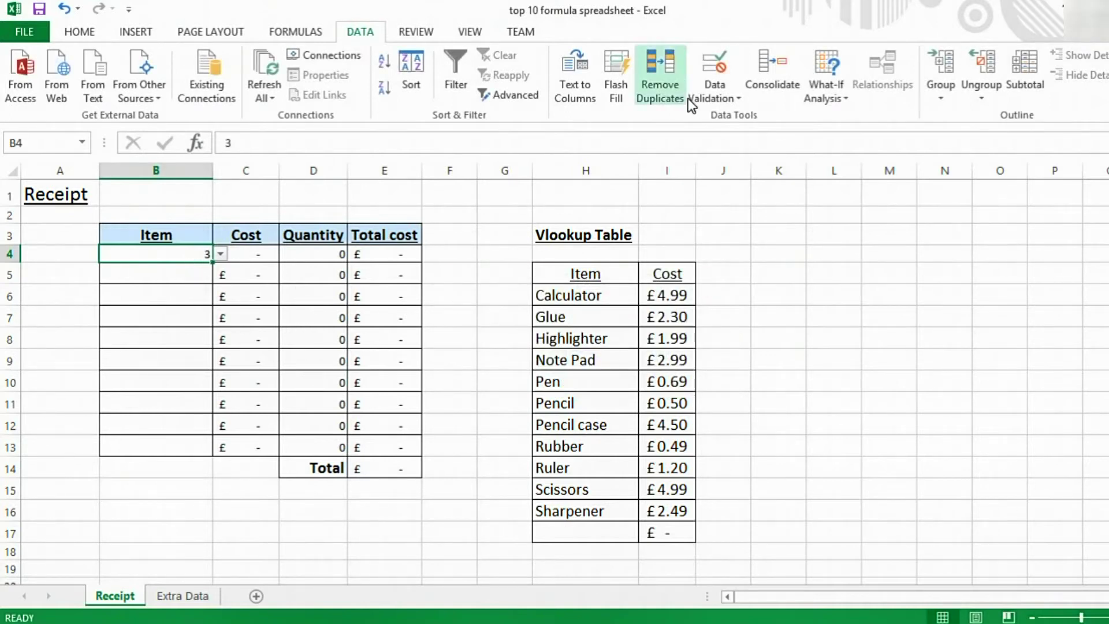
# Change B4's error alert style to Warning
pyautogui.click(726, 97)
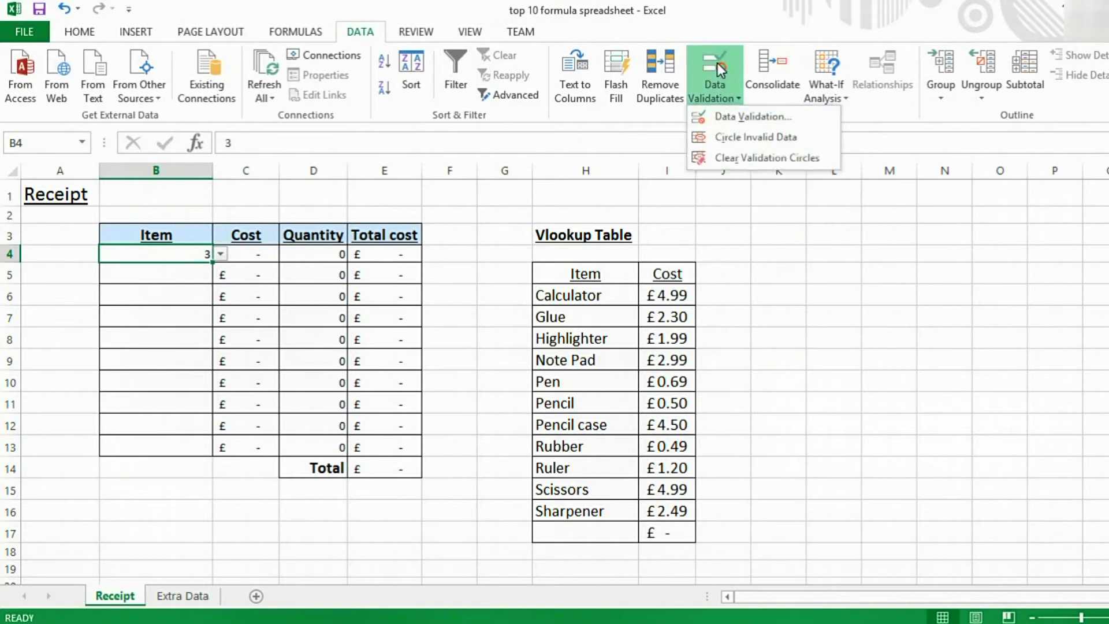
pyautogui.click(720, 69)
pyautogui.click(285, 330)
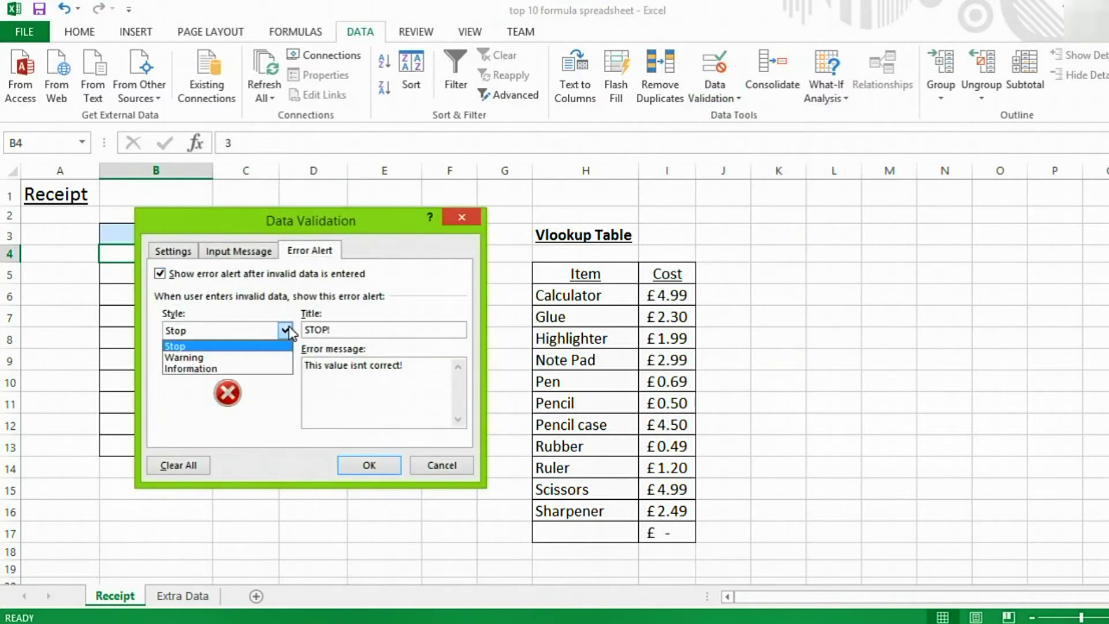
pyautogui.click(245, 357)
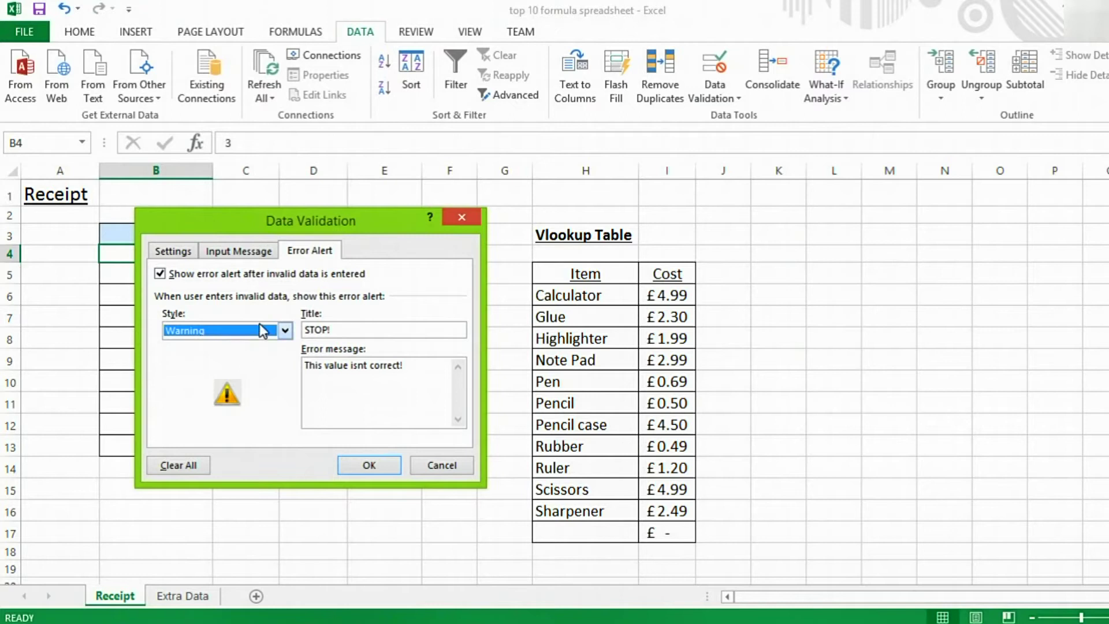
pyautogui.click(344, 467)
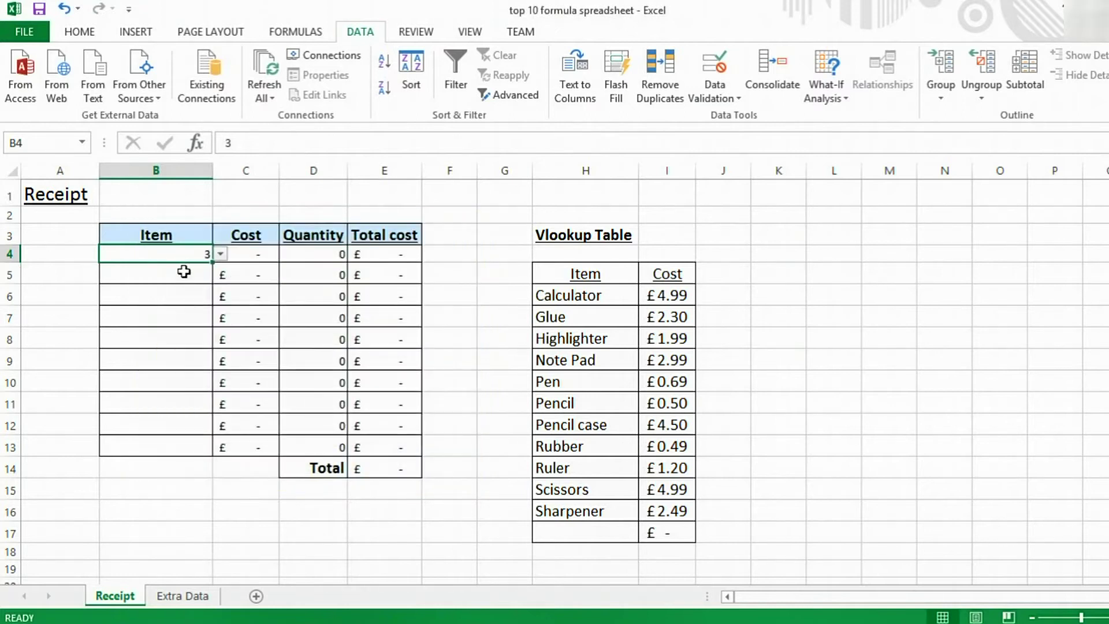
# Enter 56 in B4 and accept it despite the warning
pyautogui.write('56')
pyautogui.press('Return')
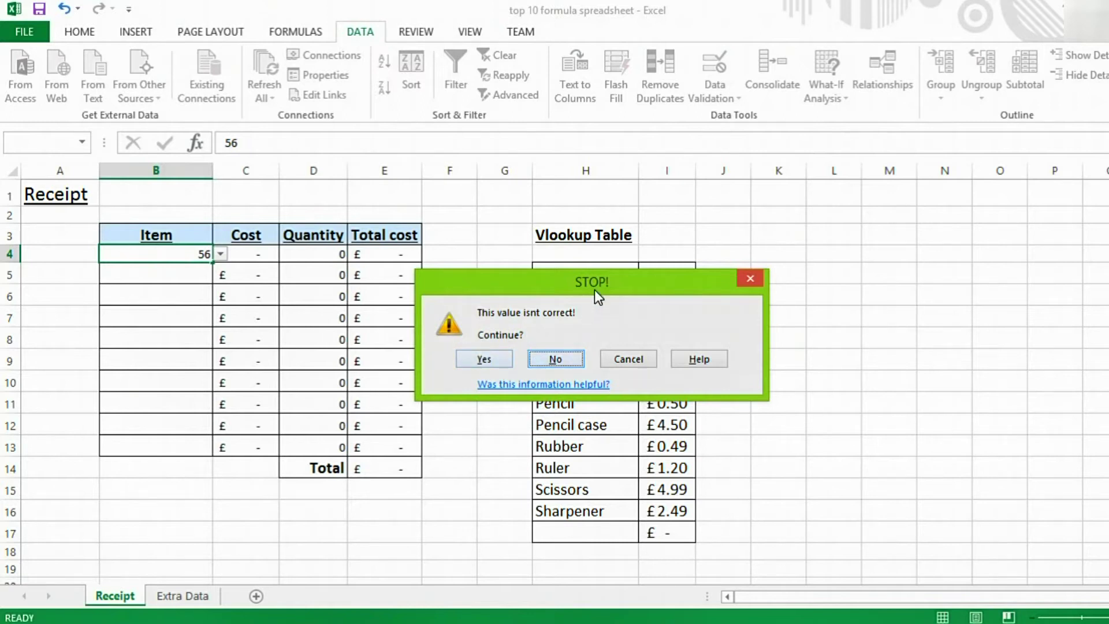
pyautogui.click(477, 360)
pyautogui.click(178, 255)
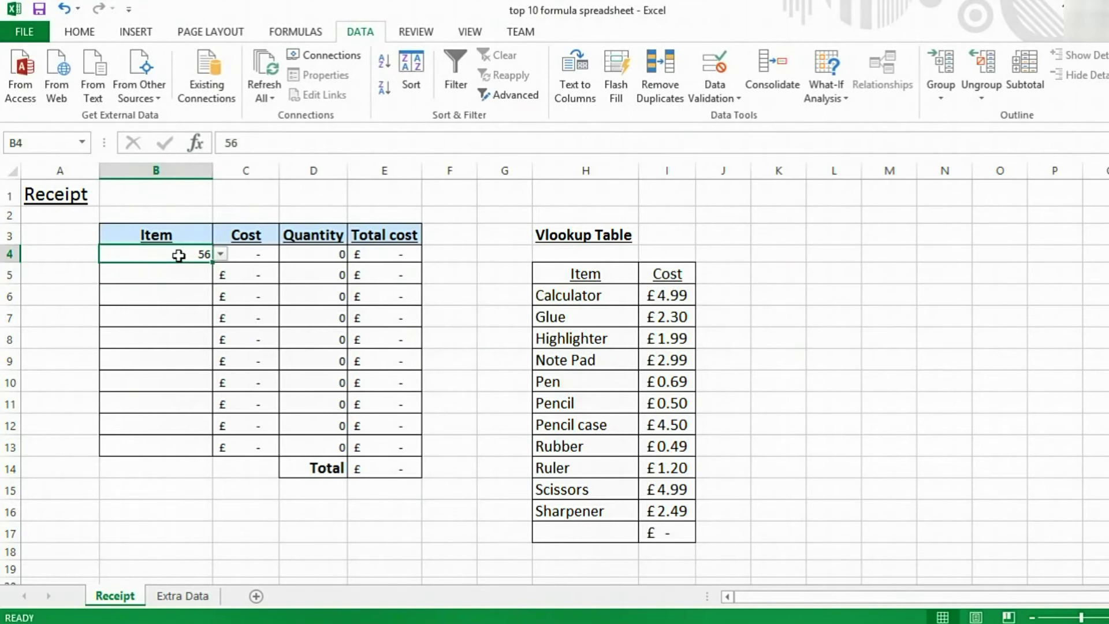
# Pick 2 from B4's list, then delete the old 1,2,3 validation source
pyautogui.click(220, 254)
pyautogui.click(179, 276)
pyautogui.click(725, 75)
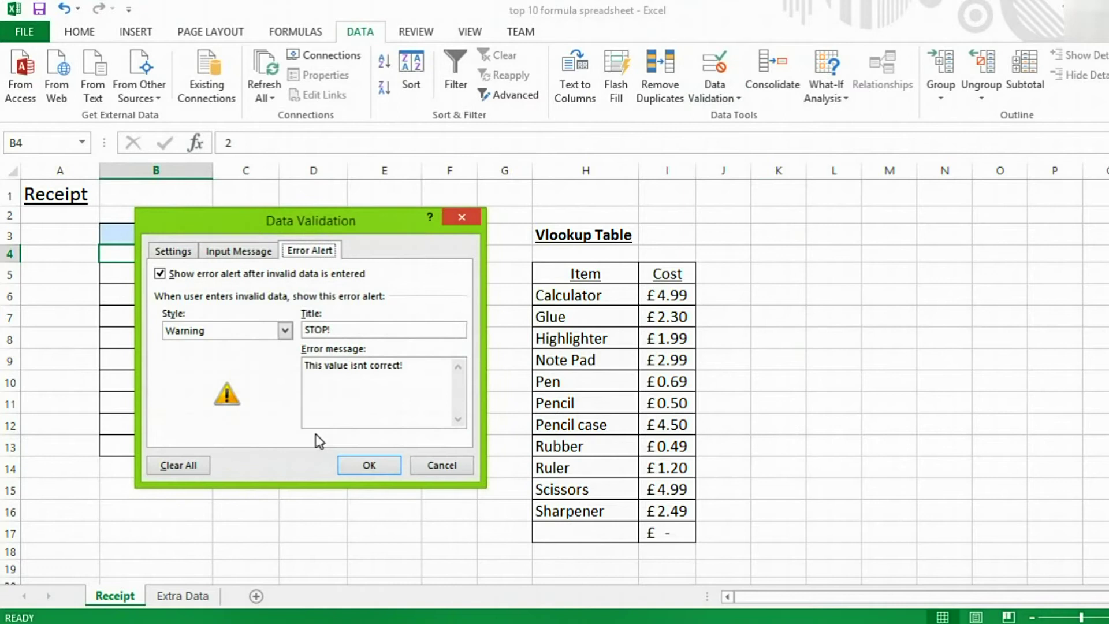
pyautogui.click(196, 249)
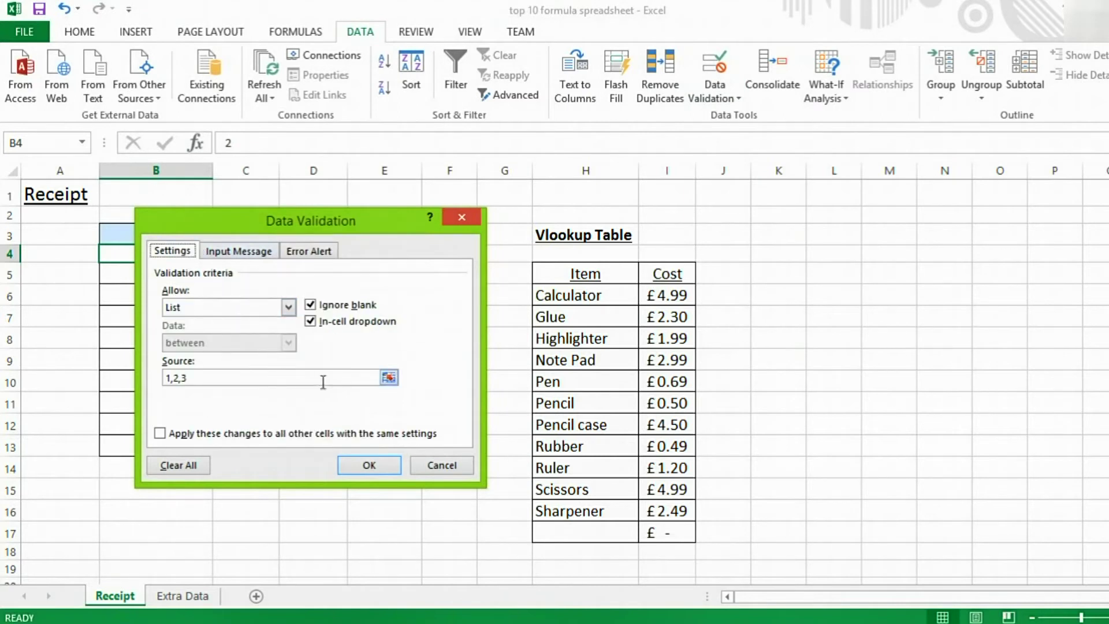
pyautogui.moveTo(352, 373); pyautogui.dragTo(108, 380)
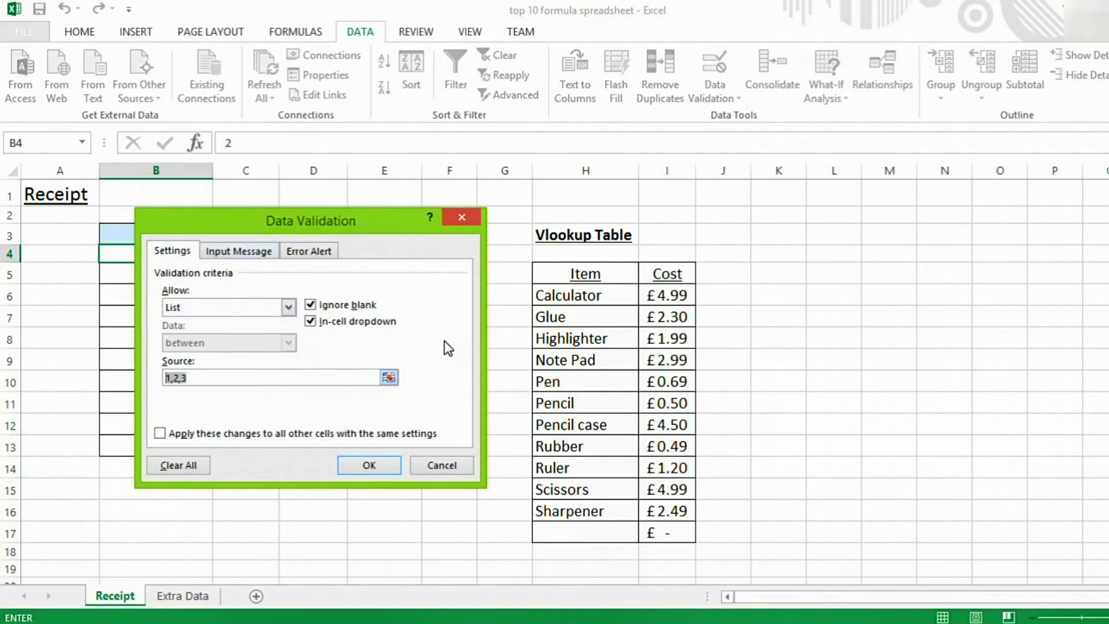
pyautogui.press('BackSpace')
# Set the list source to the column H item names (=Items), removing the extra K6:K16 reference
pyautogui.click(389, 378)
pyautogui.moveTo(578, 300); pyautogui.dragTo(577, 535)
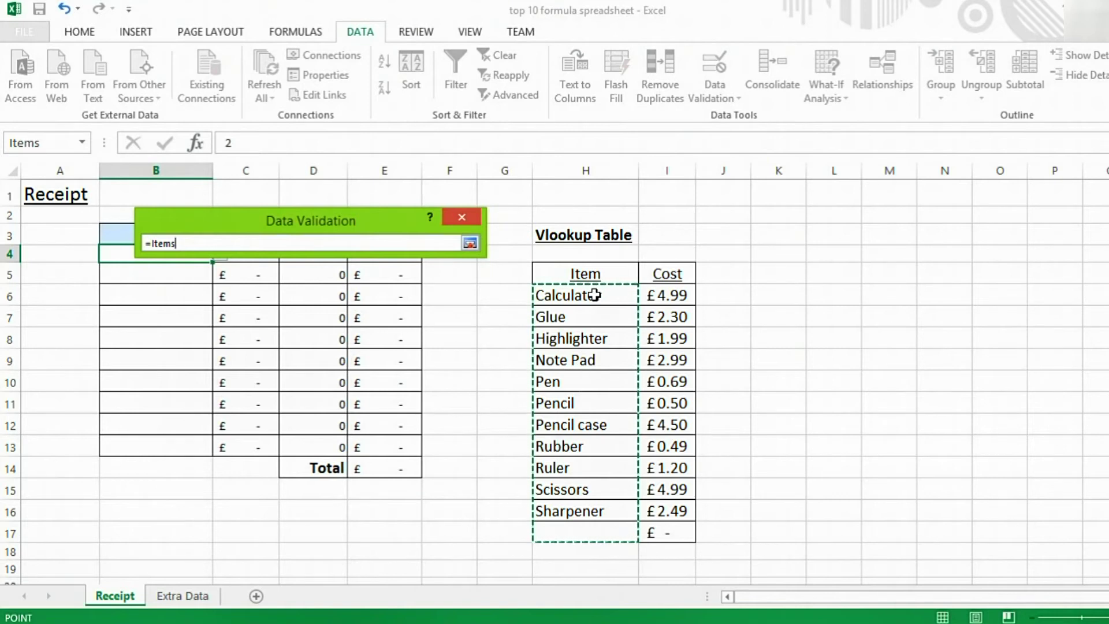
pyautogui.click(470, 243)
pyautogui.click(389, 378)
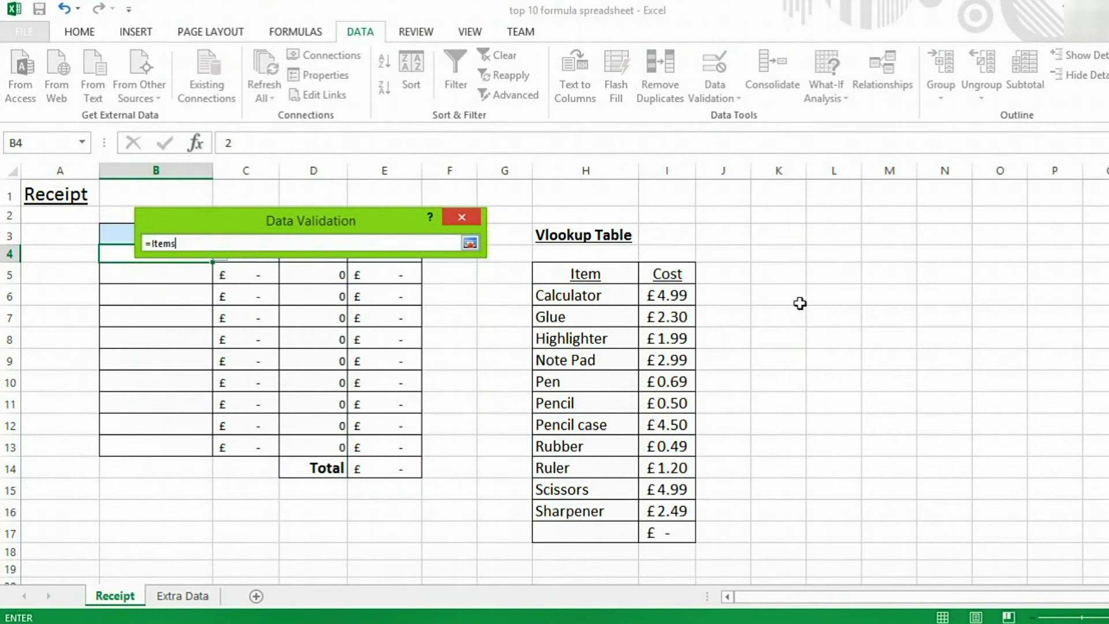
pyautogui.moveTo(799, 302); pyautogui.dragTo(785, 511)
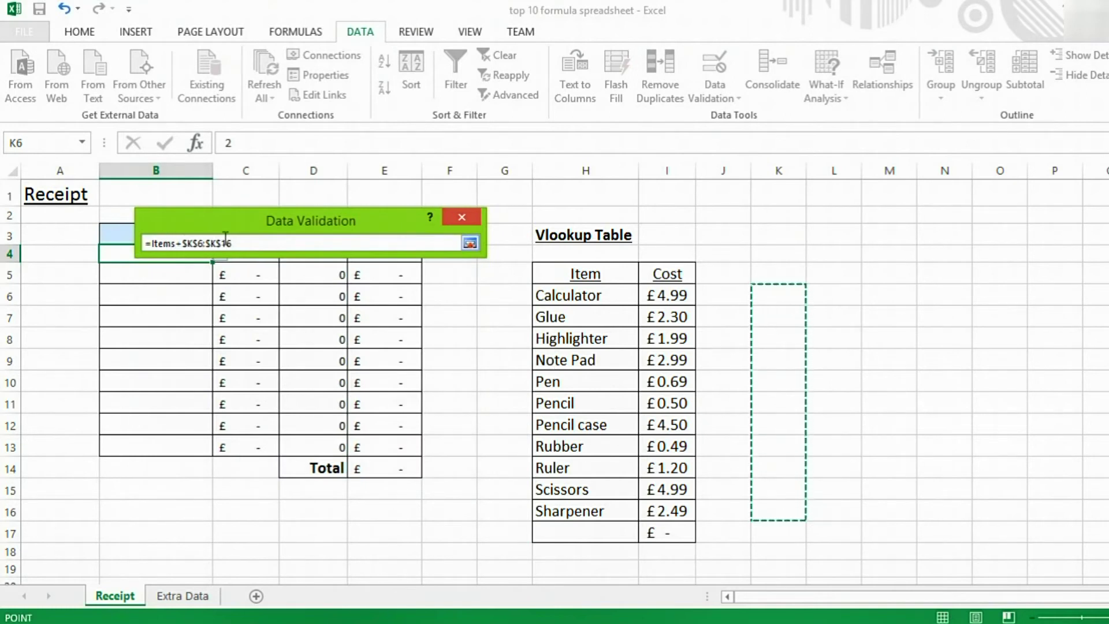
pyautogui.hotkey('shift', 'Left')
pyautogui.hotkey('shift', 'Left')
pyautogui.hotkey('shift', 'Left')
pyautogui.hotkey('shift', 'Left')
pyautogui.hotkey('shift', 'Left')
pyautogui.hotkey('shift', 'Left')
pyautogui.hotkey('shift', 'Left')
pyautogui.hotkey('shift', 'Left')
pyautogui.hotkey('shift', 'Left')
pyautogui.hotkey('shift', 'Left')
pyautogui.hotkey('shift', 'Left')
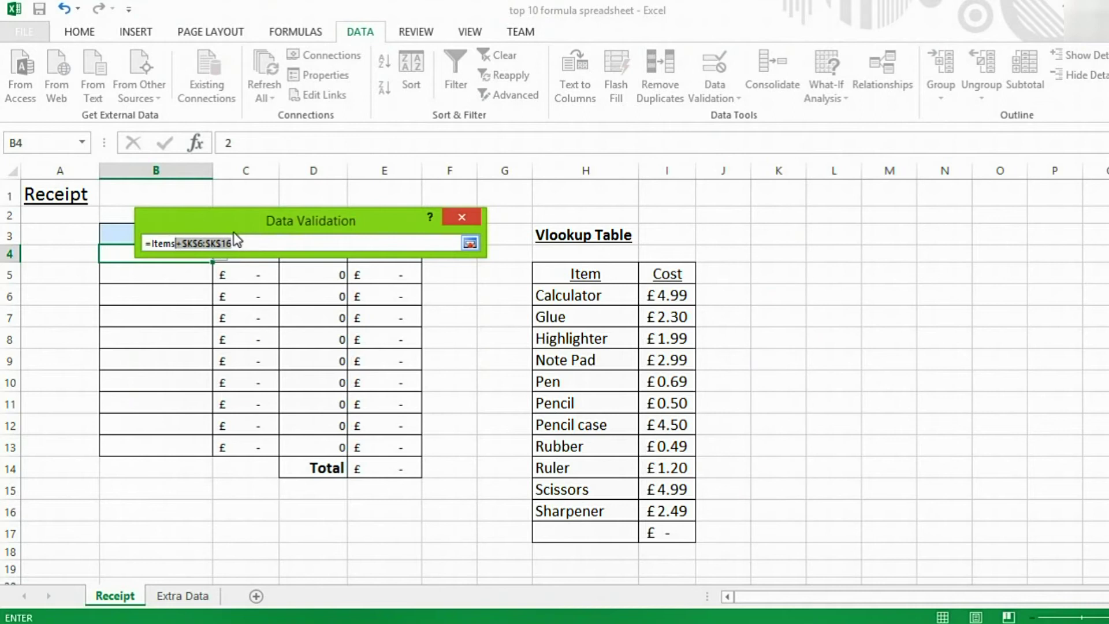
pyautogui.press('BackSpace')
pyautogui.click(469, 244)
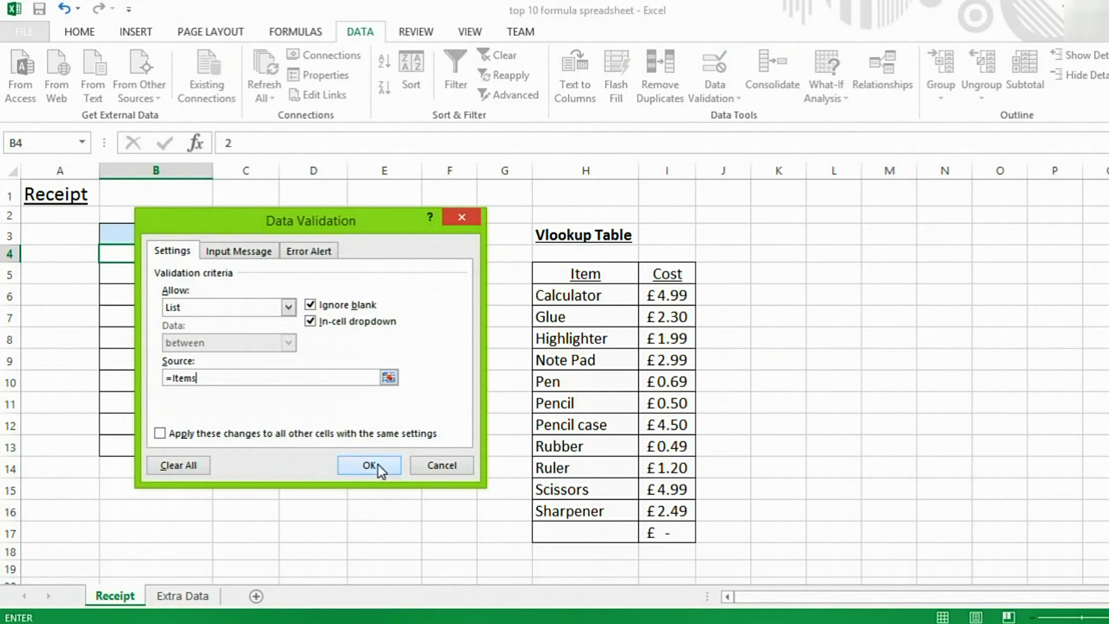
# Confirm =Items as source, test B4 by picking Calculator, then empty it again
pyautogui.click(373, 464)
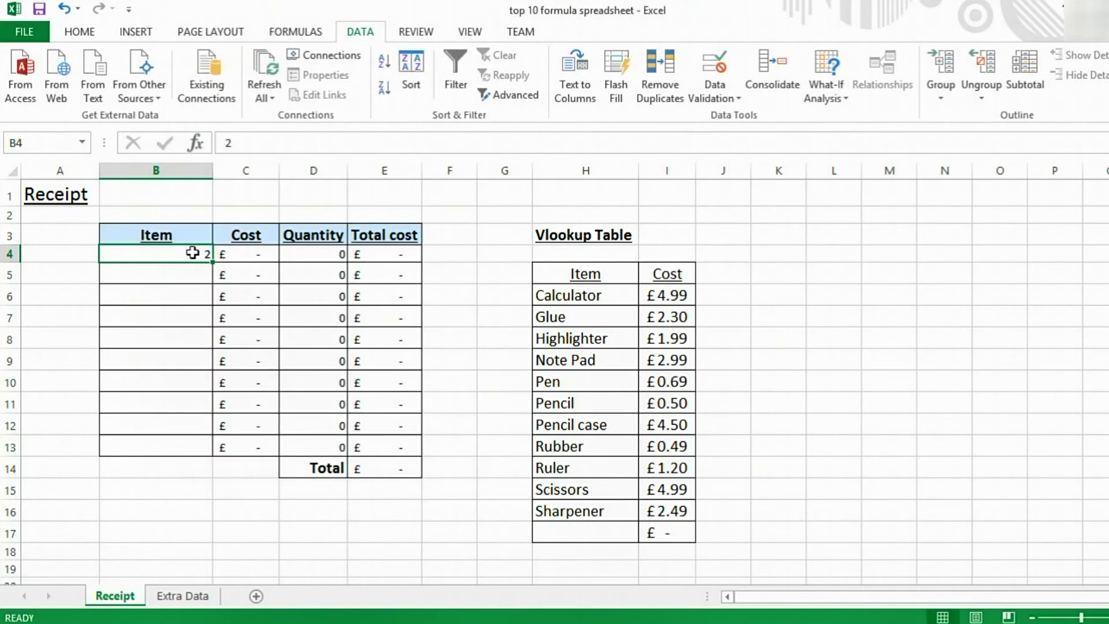
pyautogui.click(218, 254)
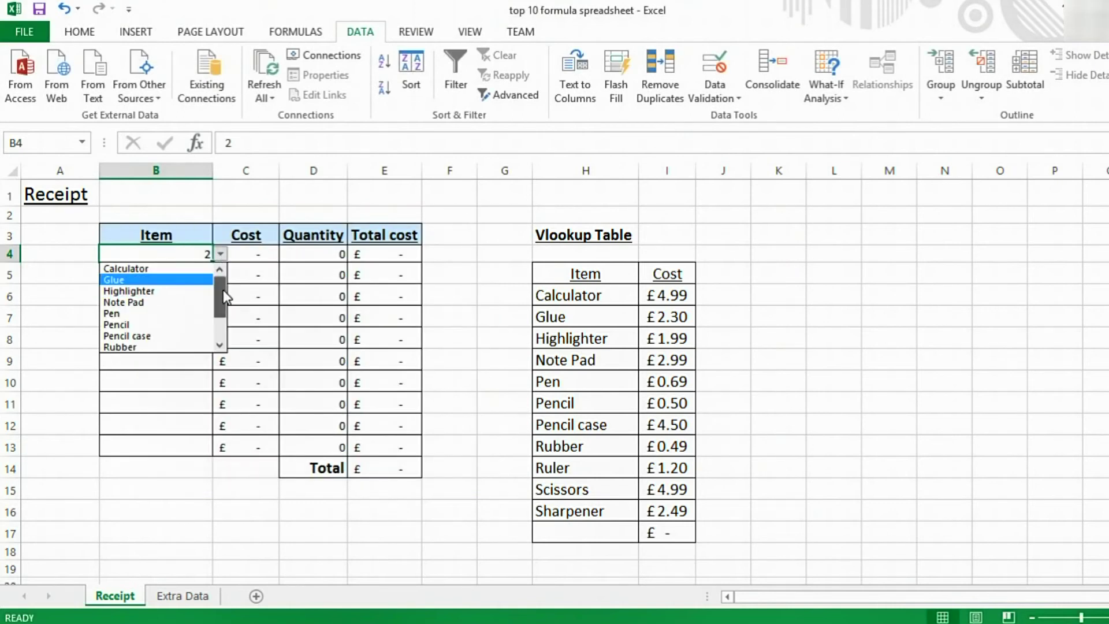
pyautogui.click(192, 270)
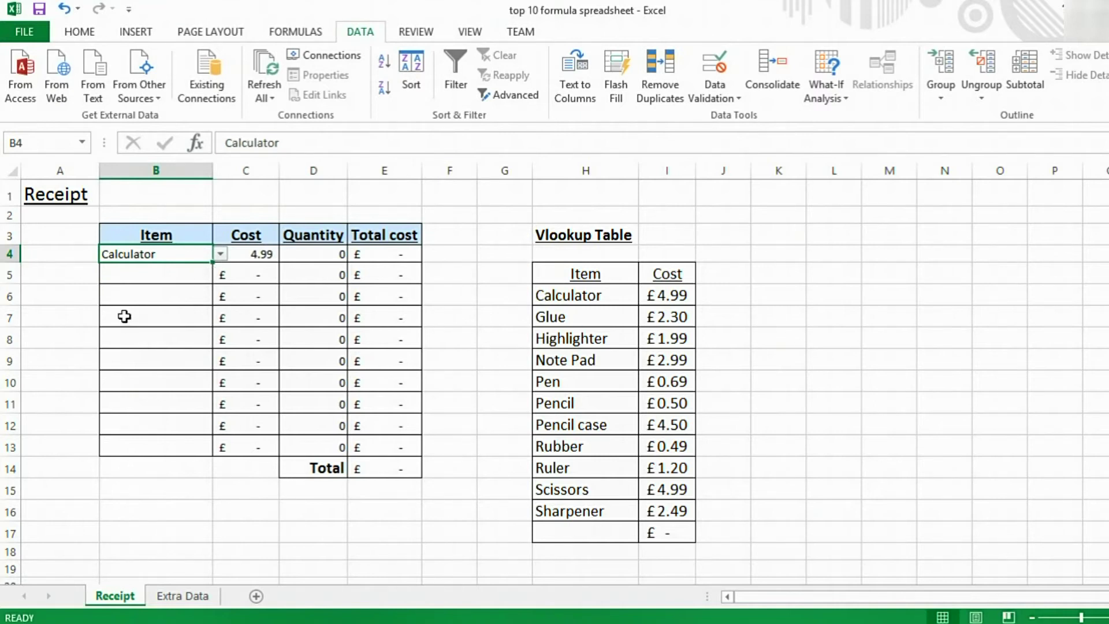
pyautogui.click(219, 254)
pyautogui.scroll(-2, 173, 324)
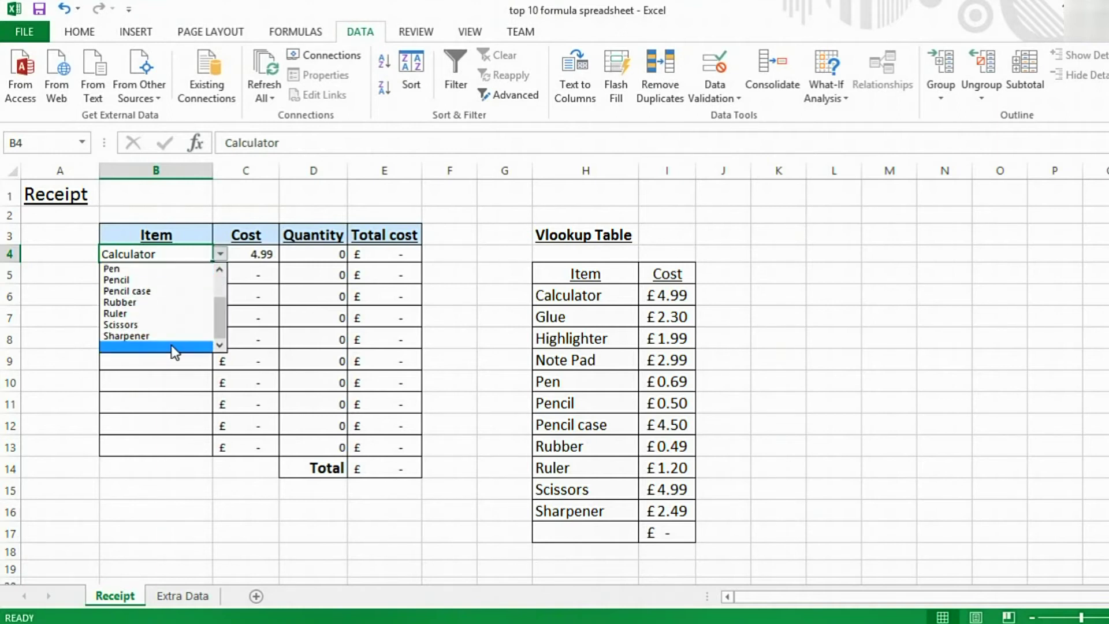
pyautogui.click(175, 348)
# Fill B4's drop-down down to B13 and test B6 with Rubber, then blank
pyautogui.moveTo(213, 261); pyautogui.dragTo(192, 448)
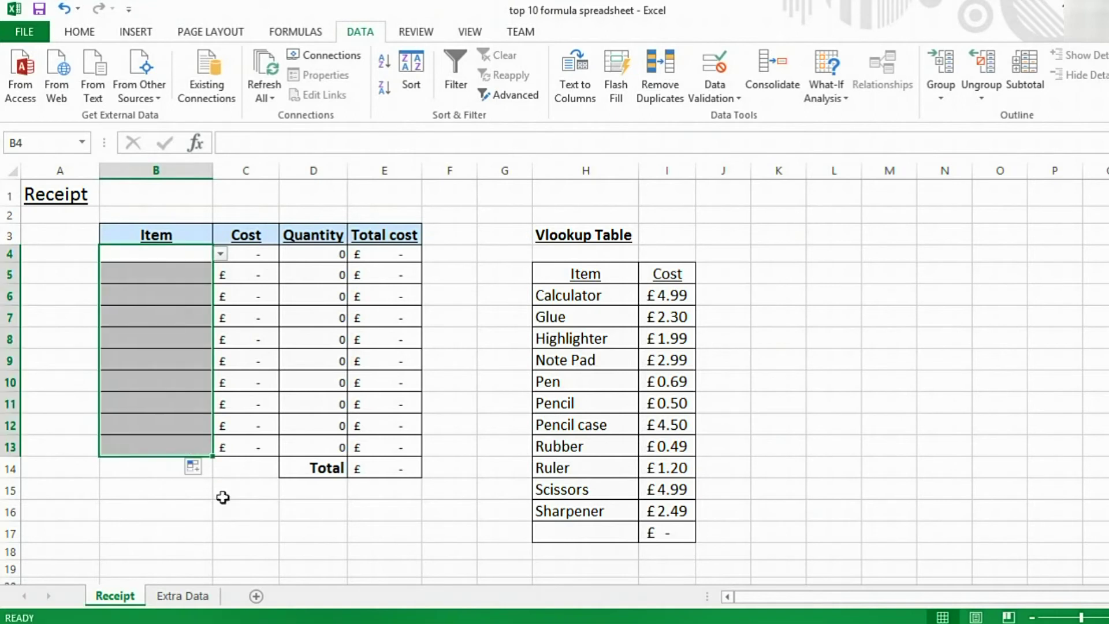
pyautogui.click(184, 293)
pyautogui.click(220, 296)
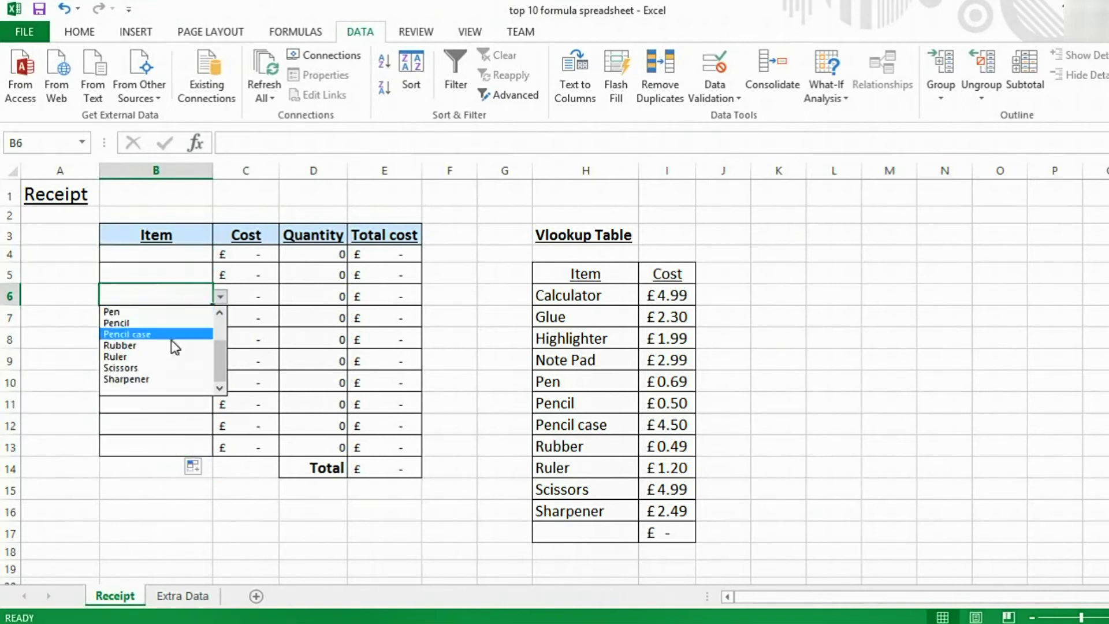
pyautogui.click(171, 345)
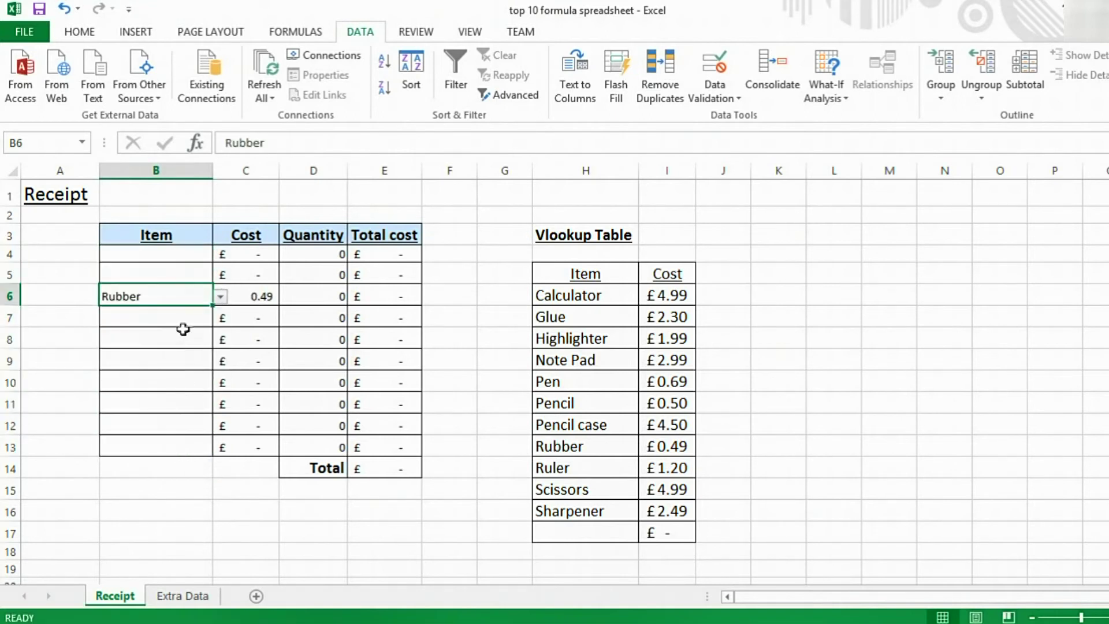
pyautogui.click(220, 296)
pyautogui.click(151, 388)
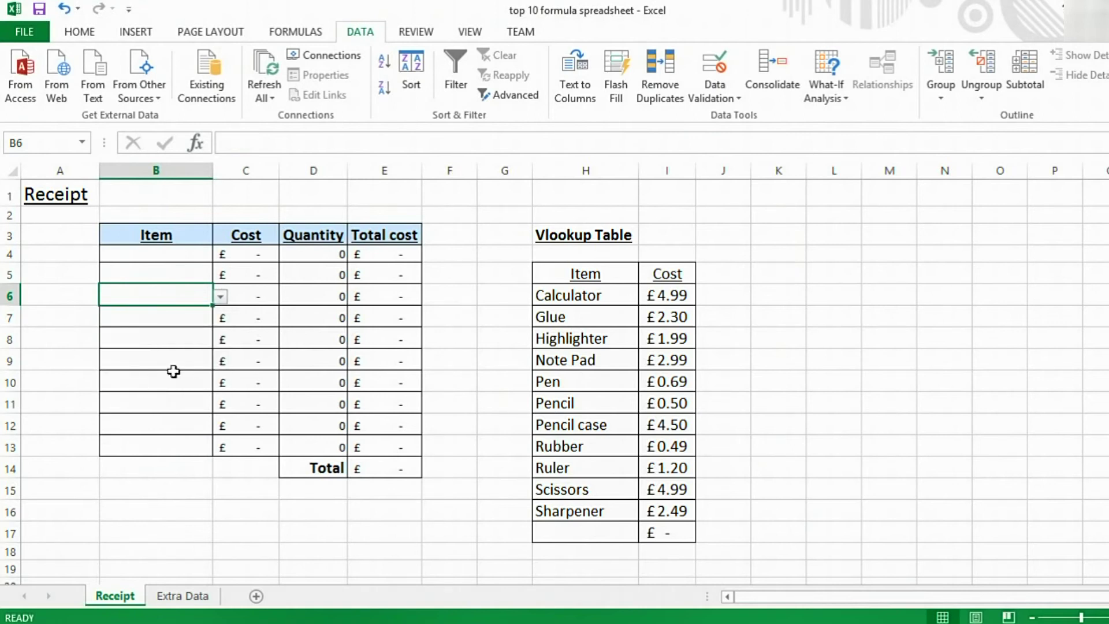
pyautogui.click(168, 258)
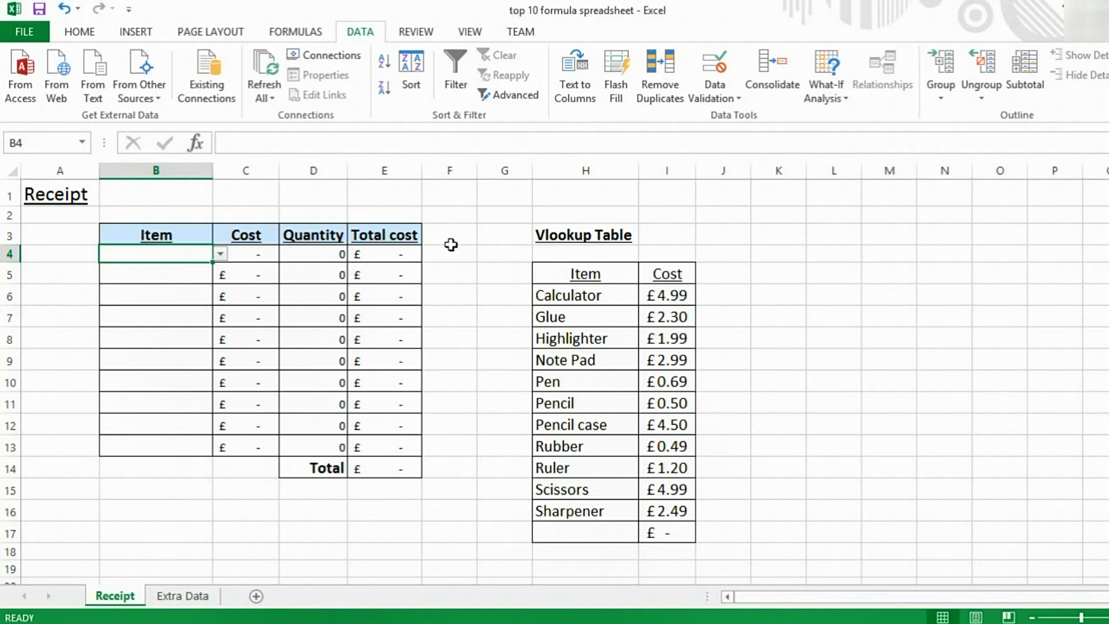
# Point B4's list source to ='Extra Data'!$D$5:$D$16
pyautogui.click(701, 74)
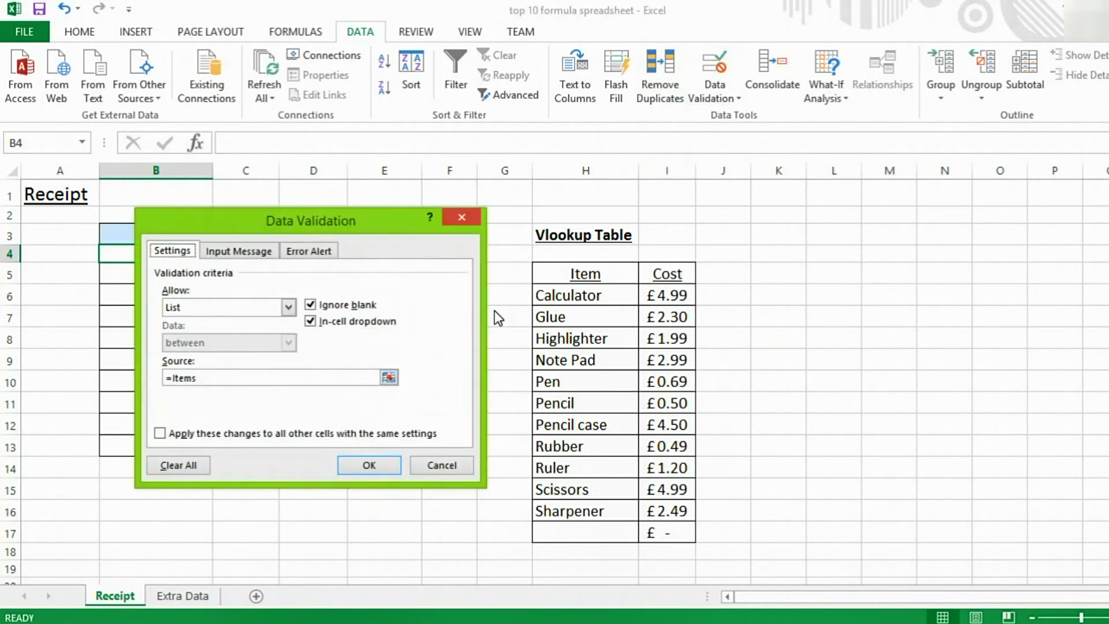
pyautogui.click(388, 378)
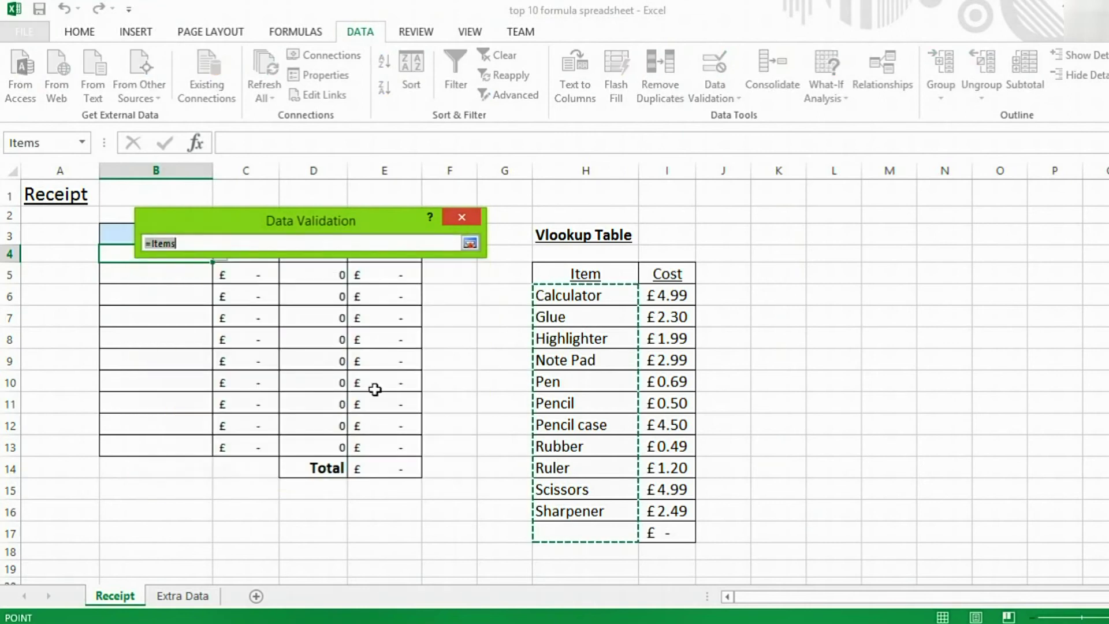
pyautogui.click(183, 595)
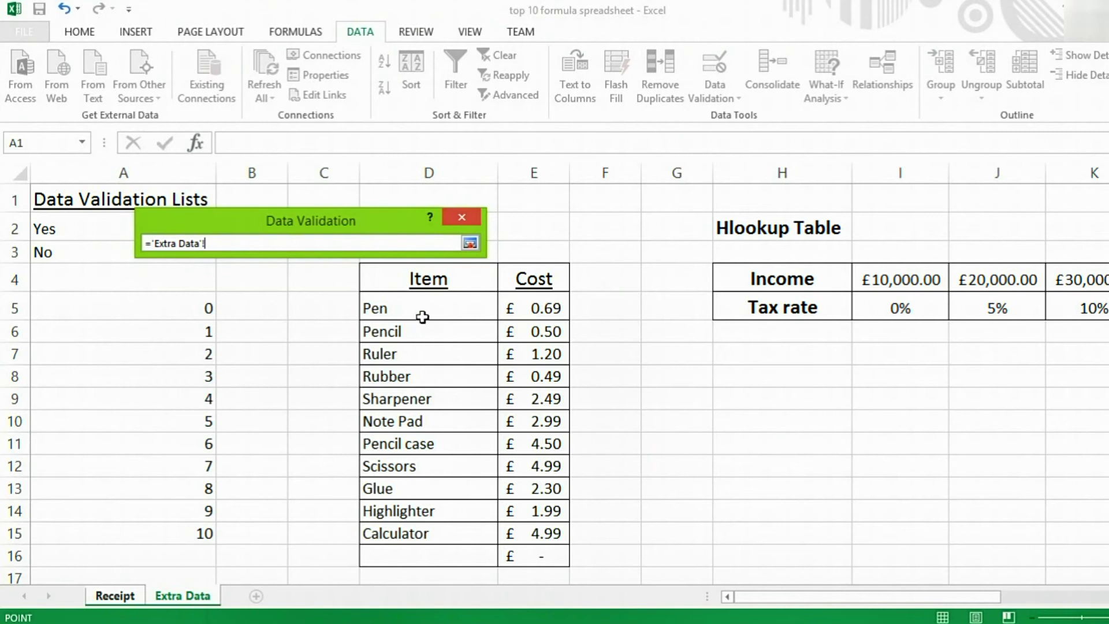
pyautogui.moveTo(422, 316); pyautogui.dragTo(404, 561)
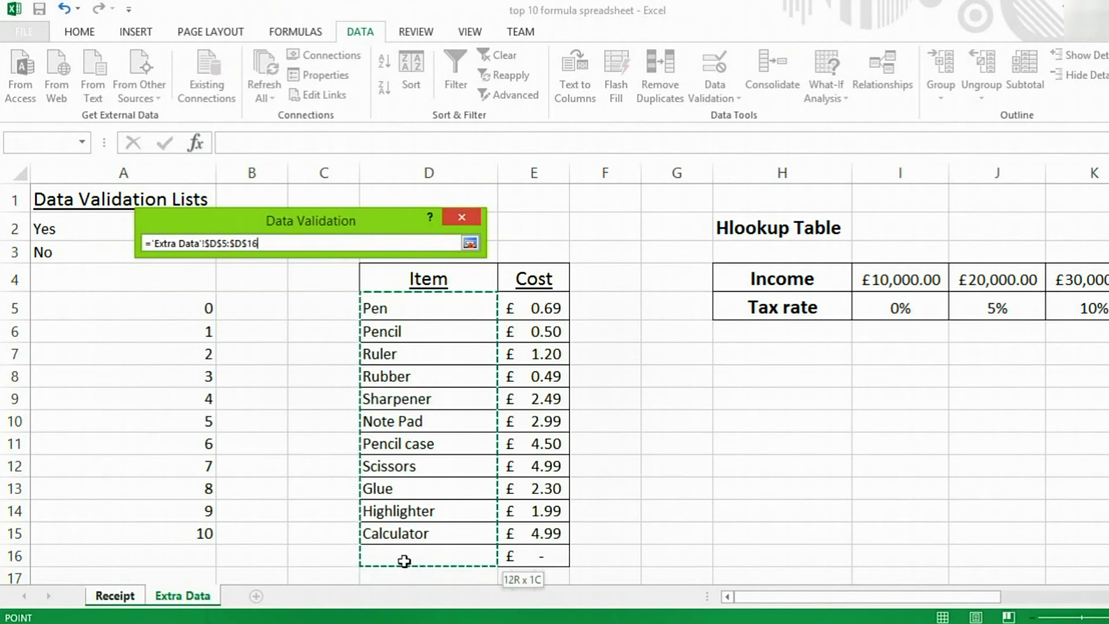
pyautogui.click(470, 243)
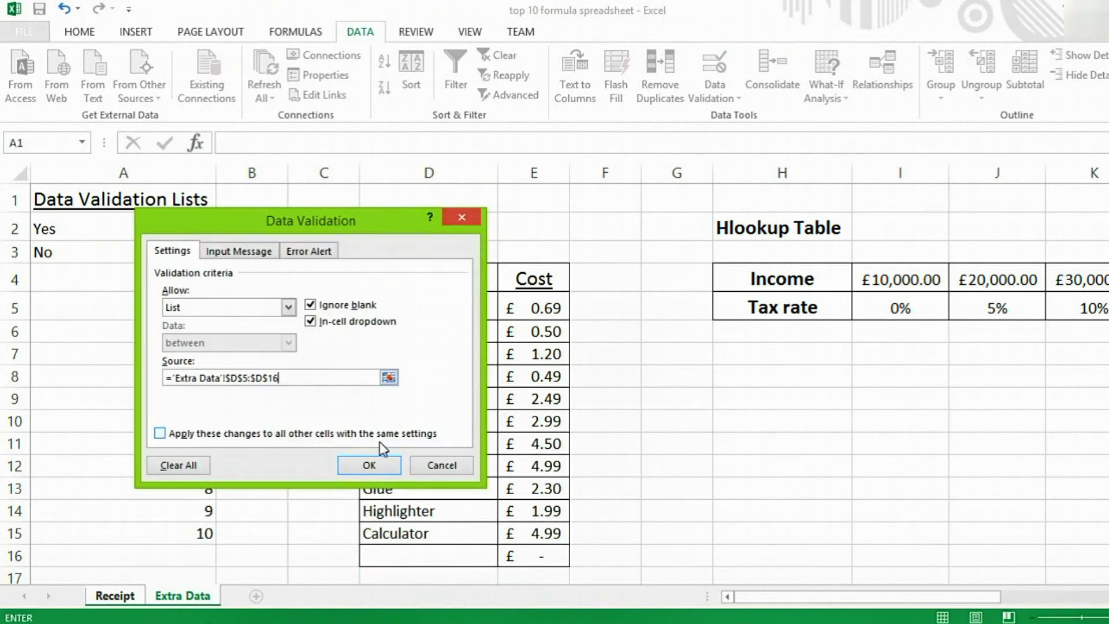
pyautogui.click(369, 465)
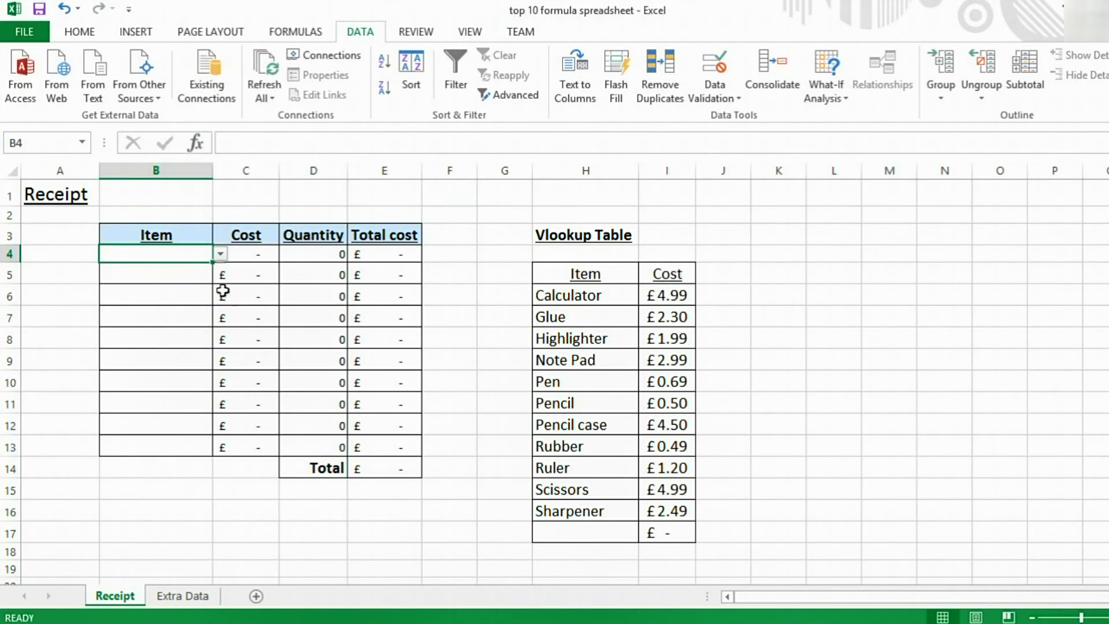
# Pick Calculator in B4, then overwrite Extra Data cell D15 with 'Bob'
pyautogui.click(220, 254)
pyautogui.click(200, 336)
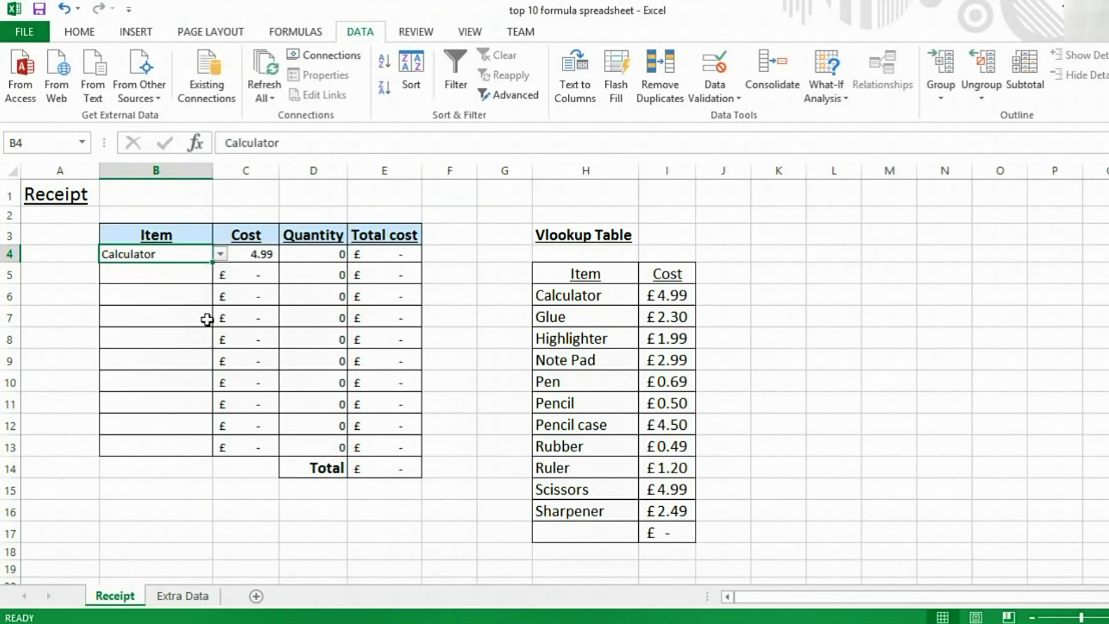
pyautogui.click(212, 596)
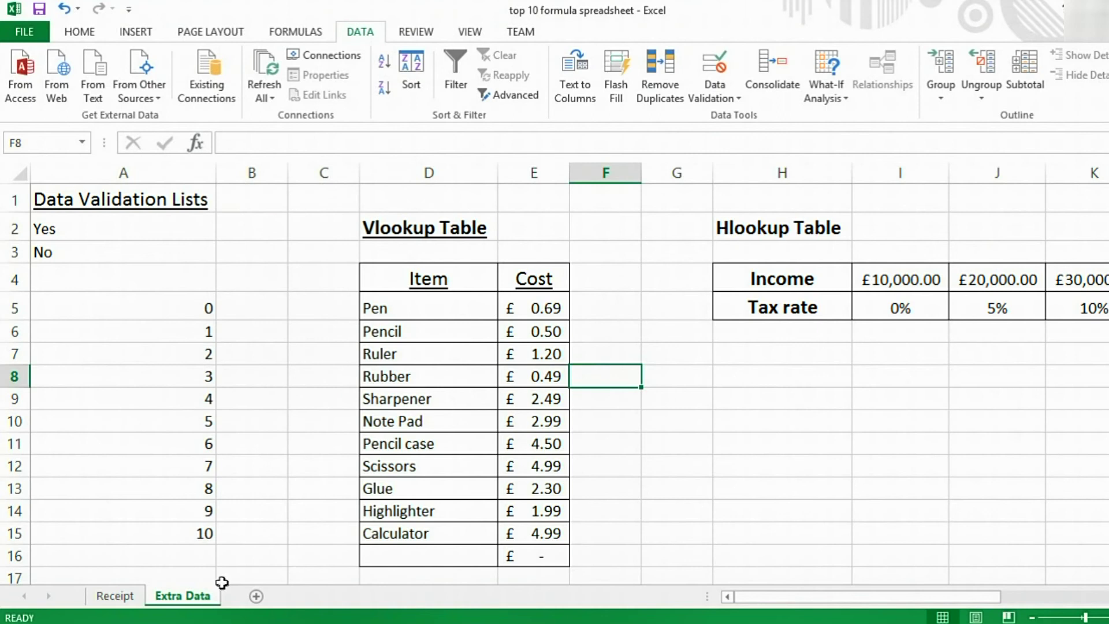
pyautogui.click(445, 533)
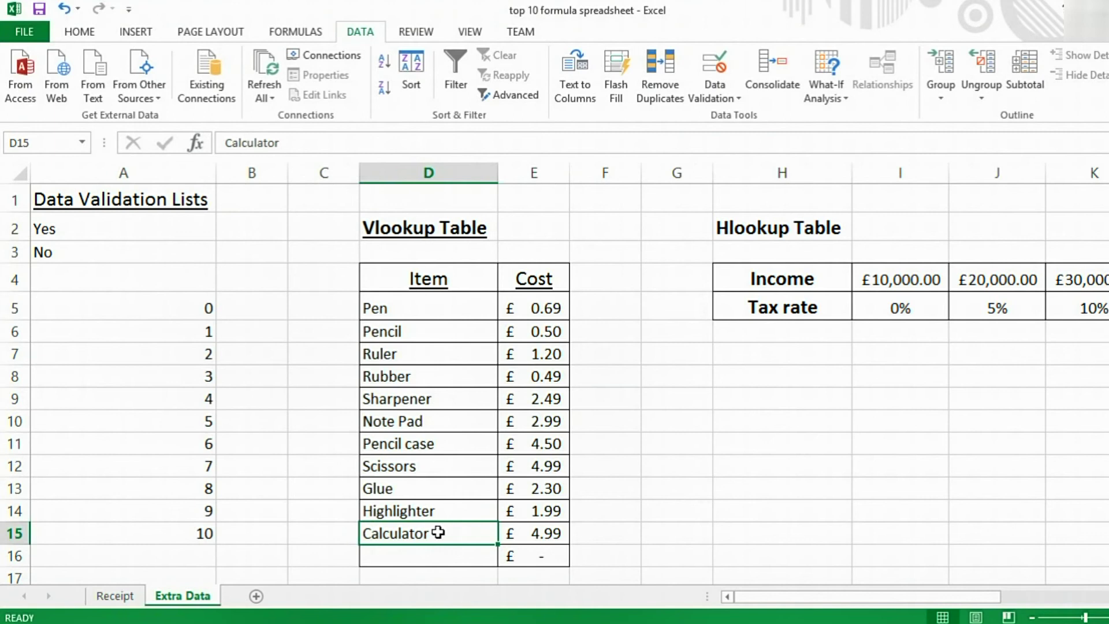
pyautogui.write('Bob')
pyautogui.press('Return')
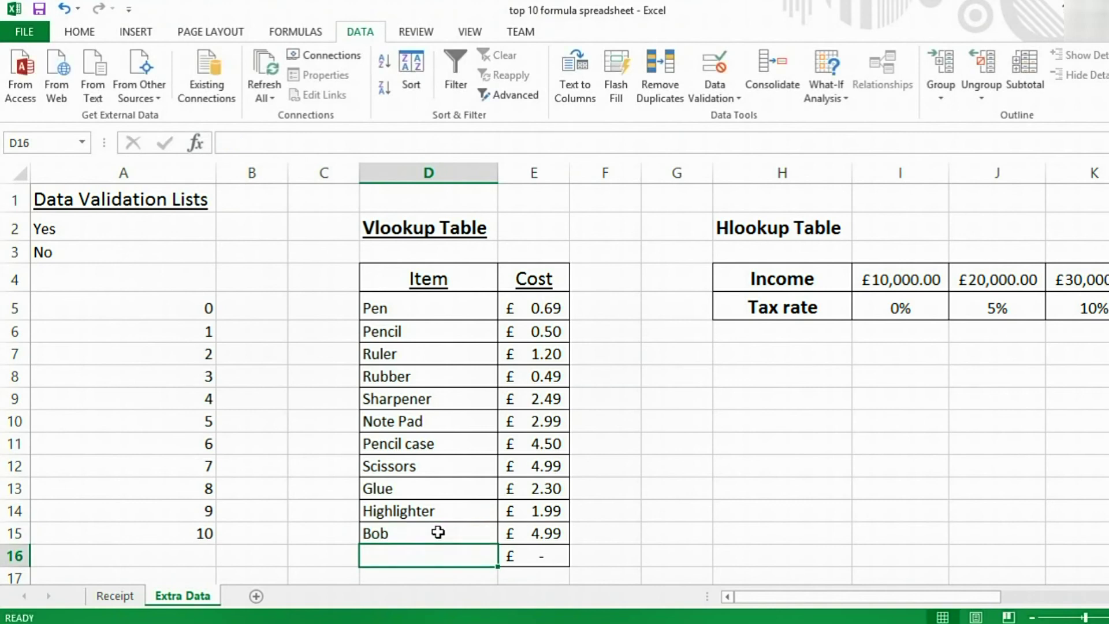
# Back on the Receipt sheet, choose Bob from B4's drop-down list
pyautogui.click(115, 596)
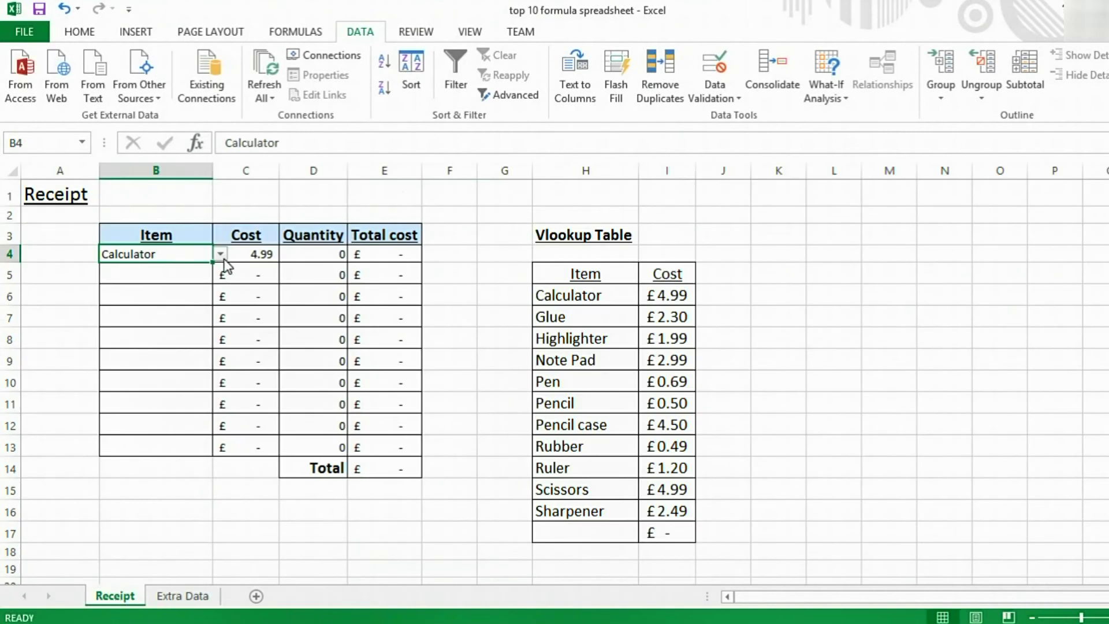
pyautogui.click(220, 254)
pyautogui.click(216, 295)
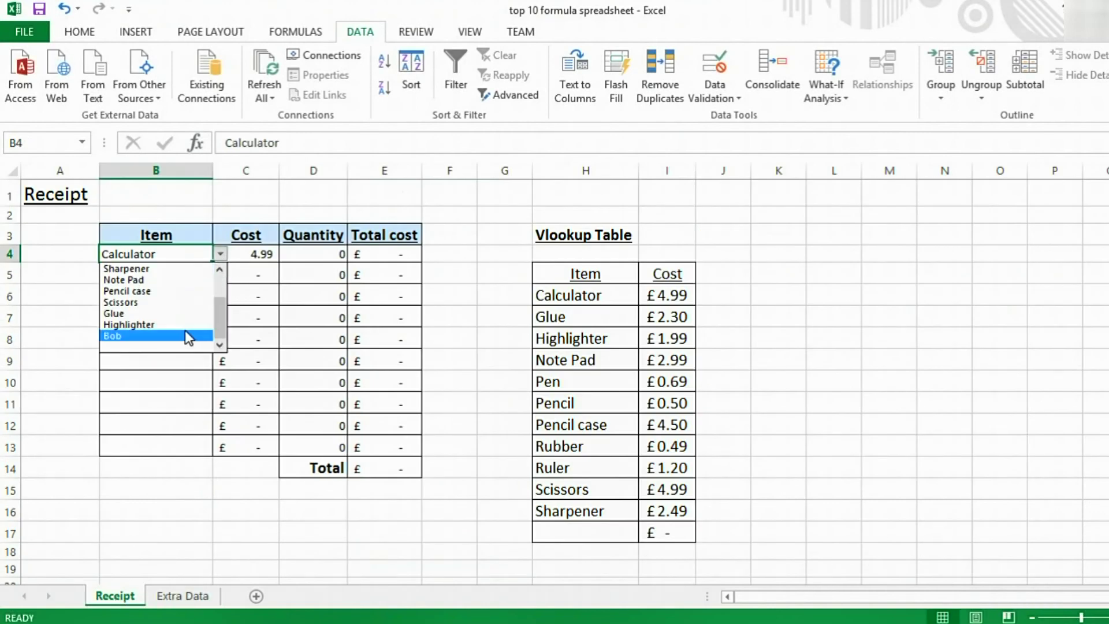
pyautogui.click(179, 337)
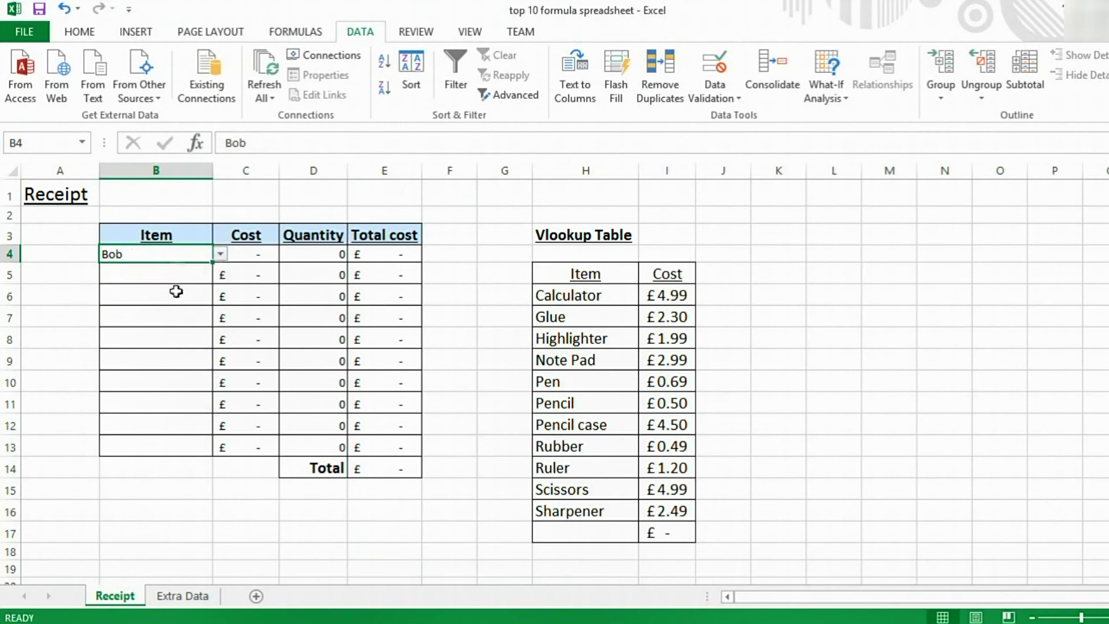
pyautogui.click(220, 254)
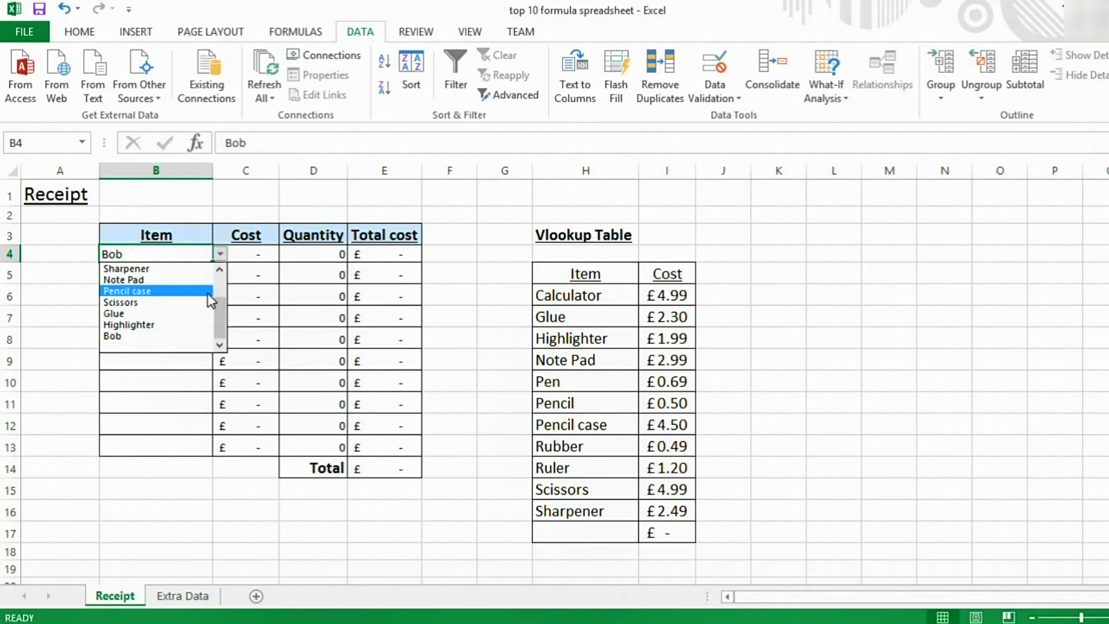
pyautogui.moveTo(220, 333)
pyautogui.mouseDown()
pyautogui.moveTo(223, 292)
pyautogui.moveTo(223, 329)
pyautogui.mouseUp()
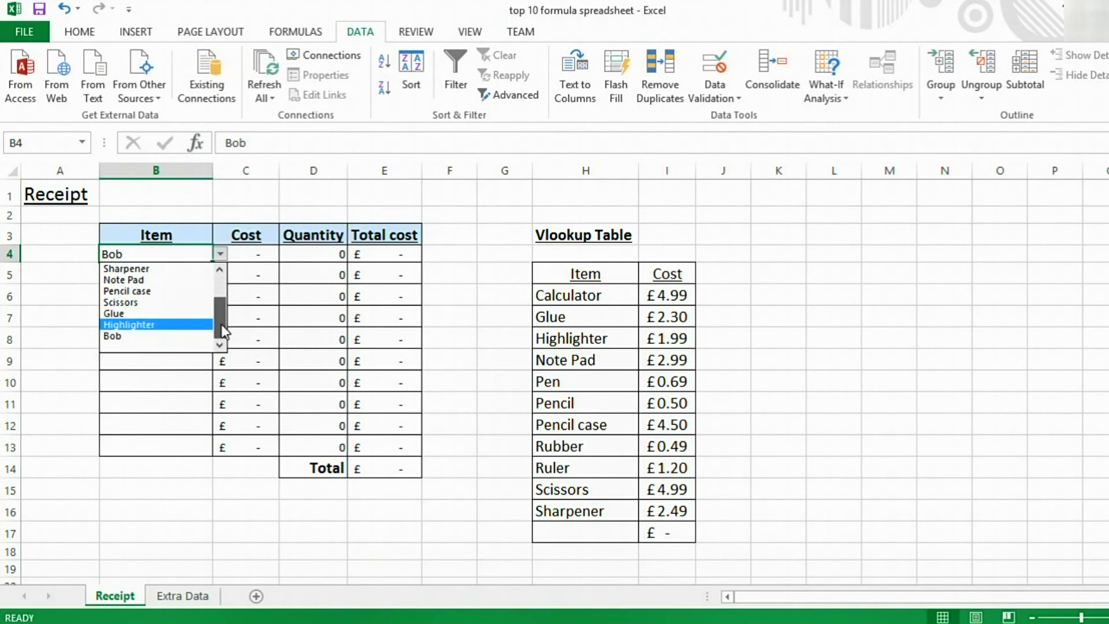
pyautogui.click(187, 379)
# Select the Item and Cost entries D5:E16 on Extra Data, then return to Receipt
pyautogui.click(182, 596)
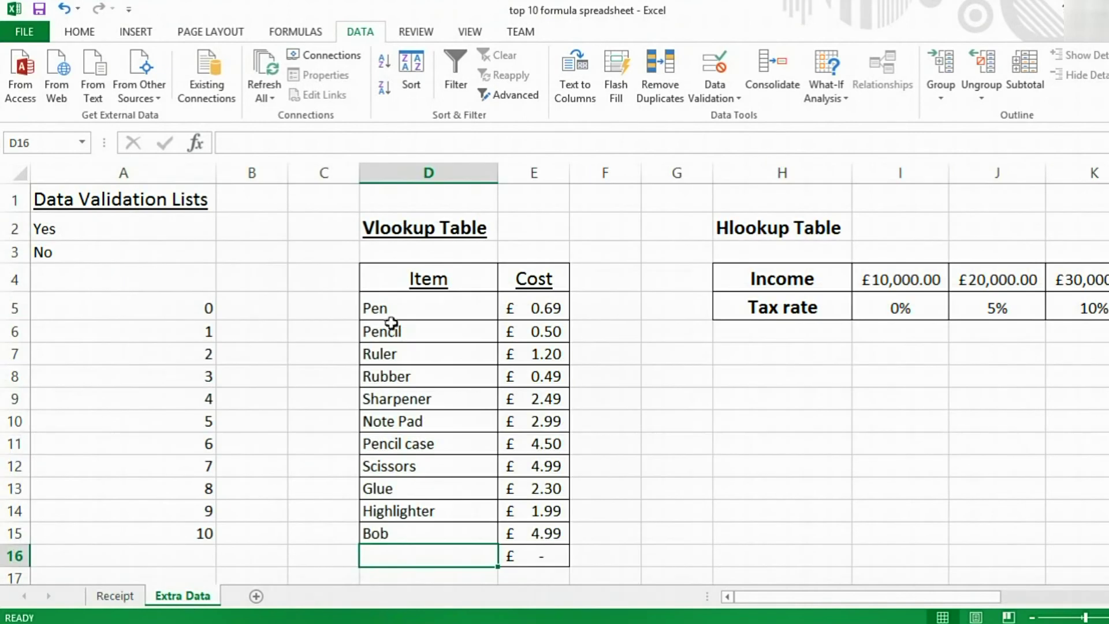
pyautogui.moveTo(390, 312); pyautogui.dragTo(501, 554)
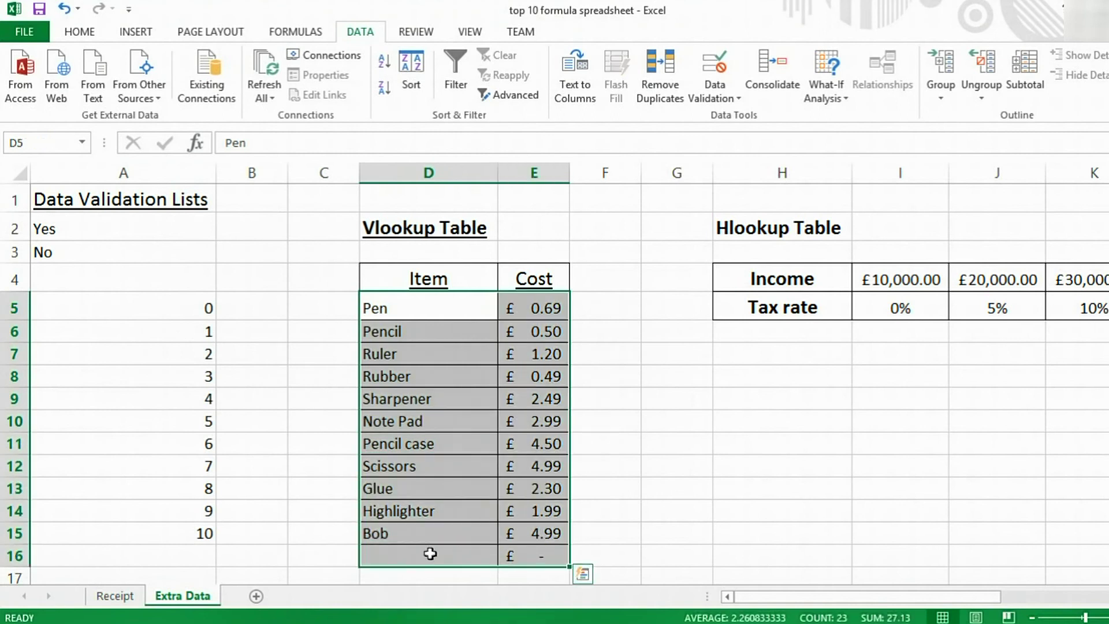
pyautogui.click(116, 596)
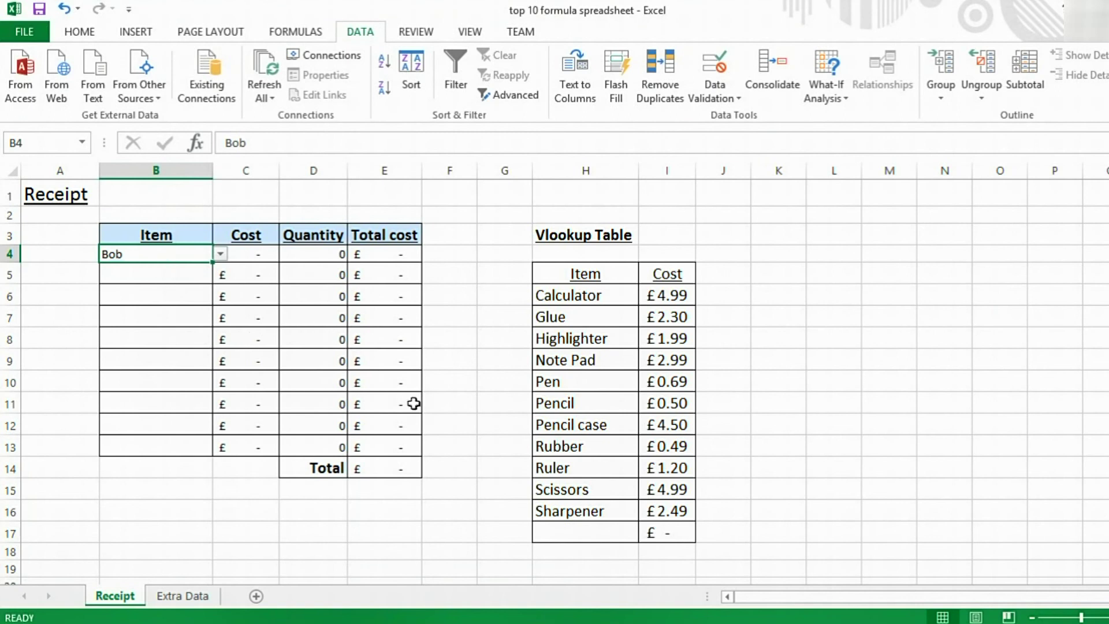
# Clear all data validation from B4, leaving Bob as plain text
pyautogui.click(715, 69)
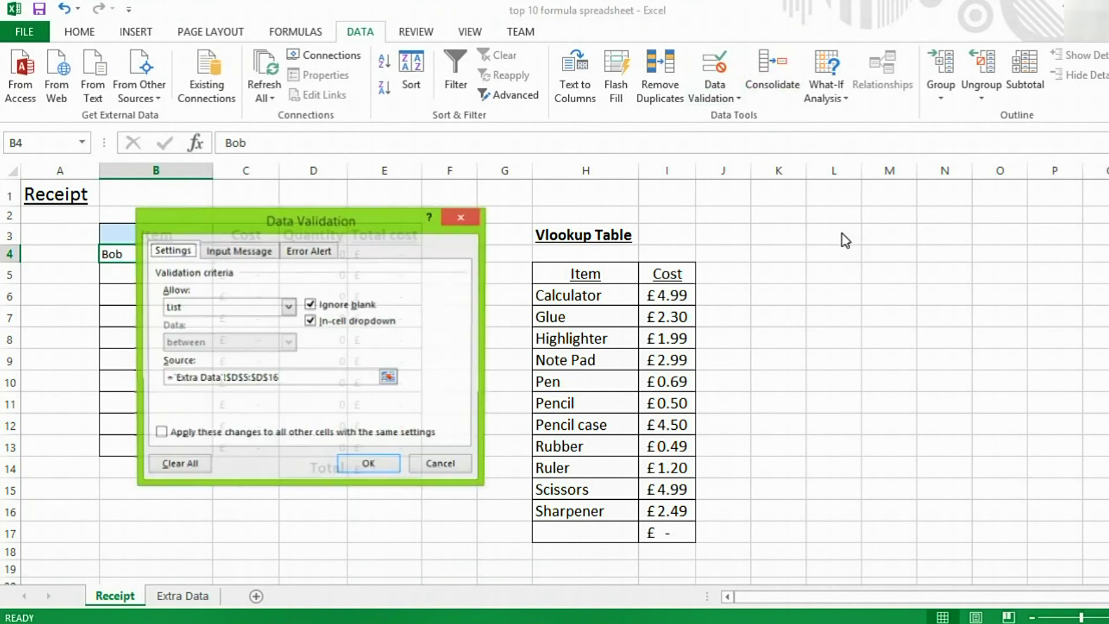
pyautogui.click(185, 463)
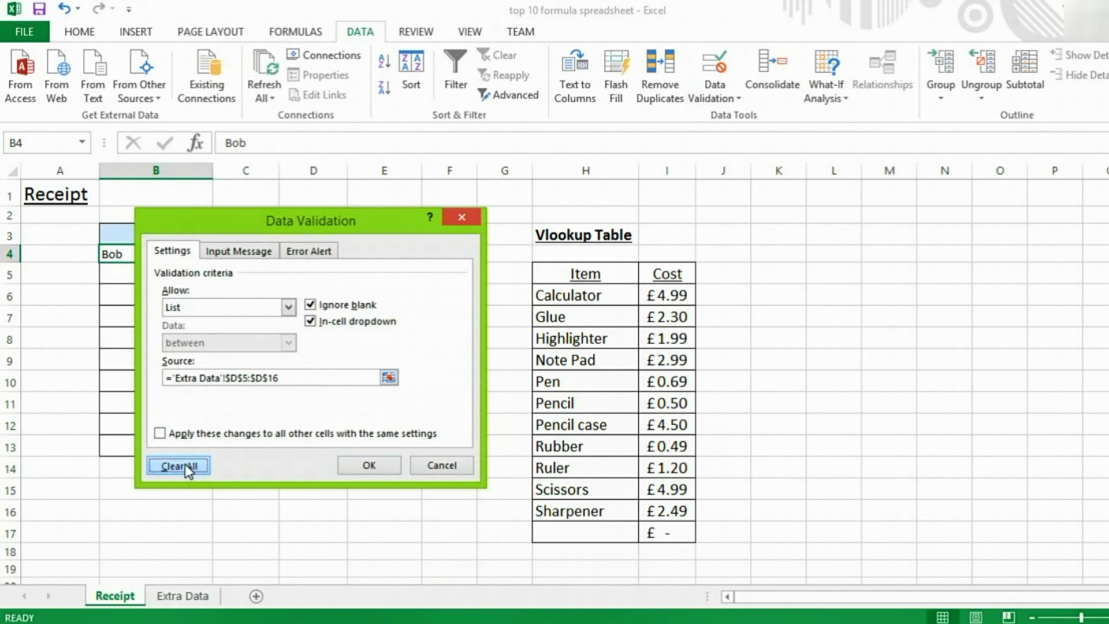
pyautogui.click(367, 465)
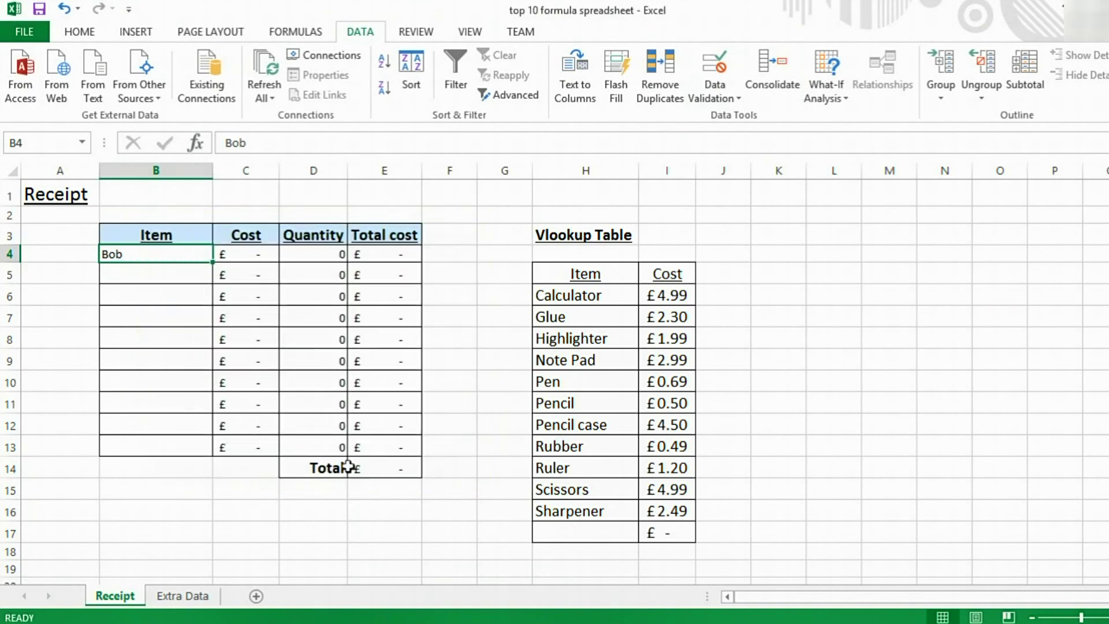